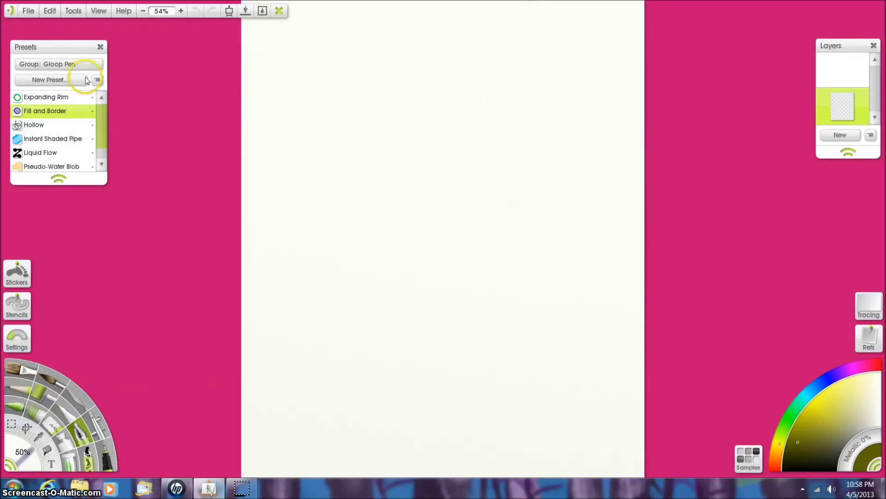
Step: Create a new painting 1920 px wide and 1920 px high with the canvas opacity set to 0%
click(28, 12)
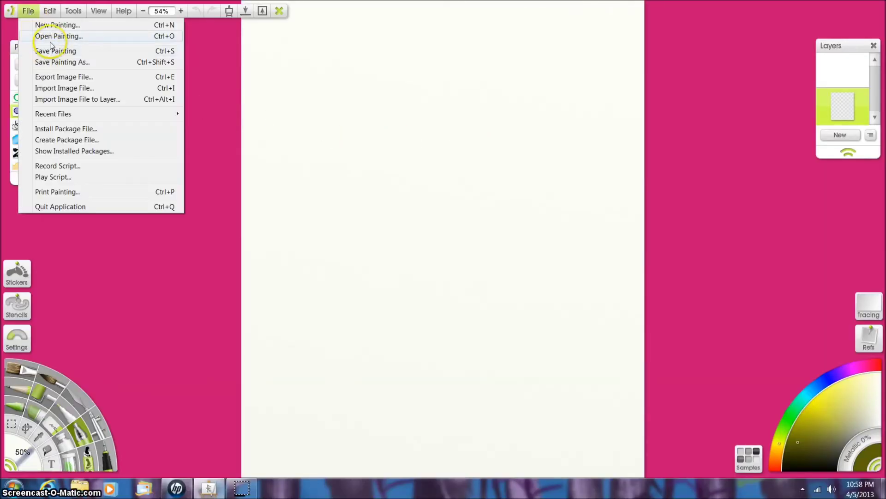
click(62, 26)
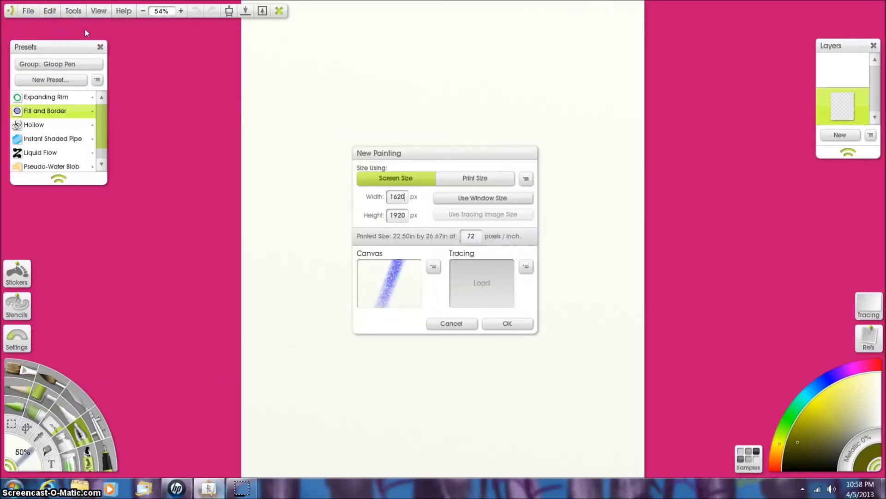
double_click(395, 195)
text(1920)
click(377, 287)
drag(352, 200, 359, 207)
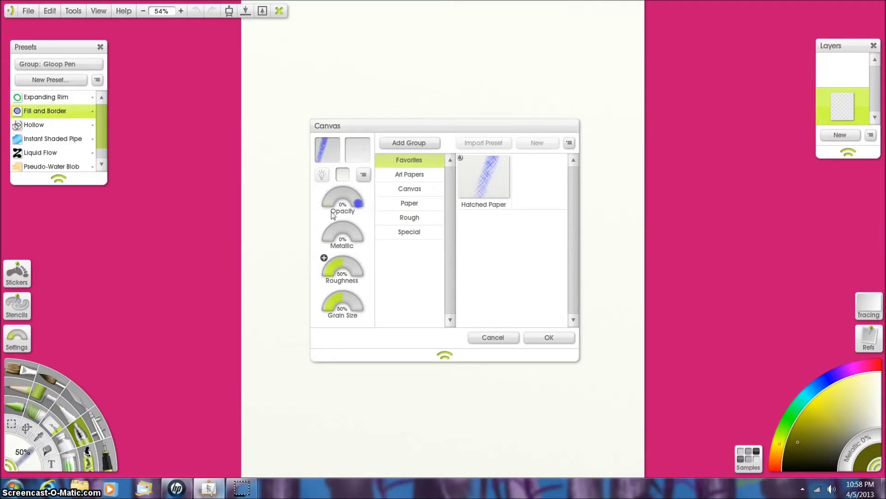
click(568, 337)
click(525, 328)
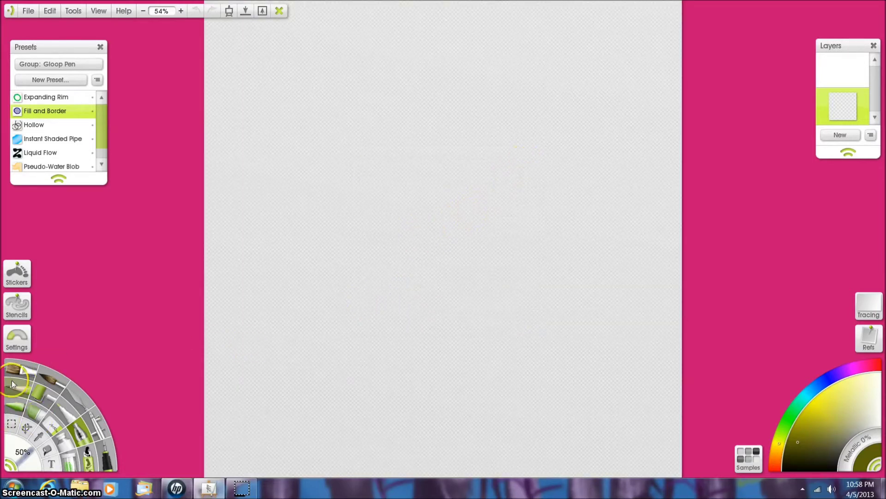
Step: Paint a diagonal main stem with a long branch on each side, using the Normal Round Oil Brush in dark olive green
click(22, 369)
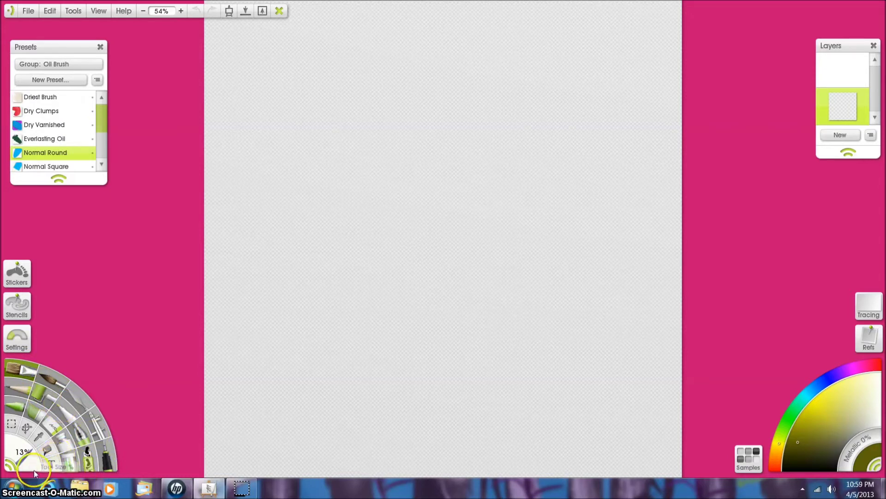
click(785, 446)
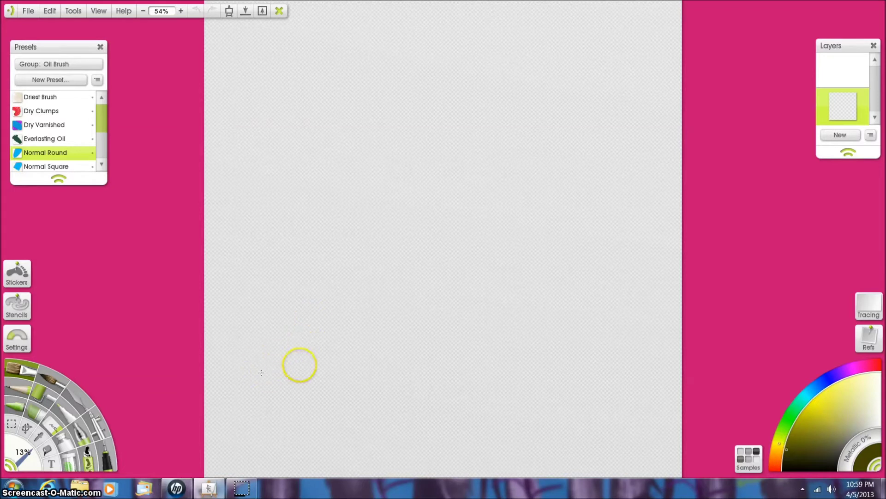
drag(304, 372, 488, 143)
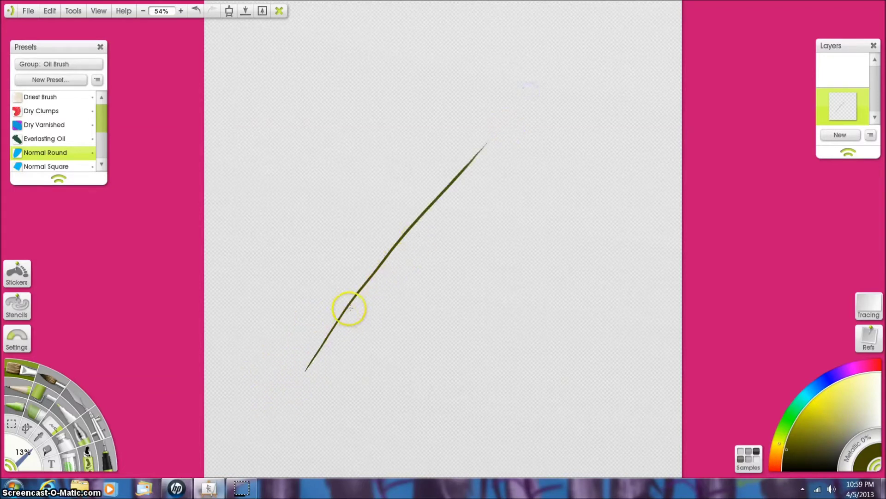
drag(365, 283, 550, 233)
drag(341, 305, 348, 128)
drag(476, 159, 583, 41)
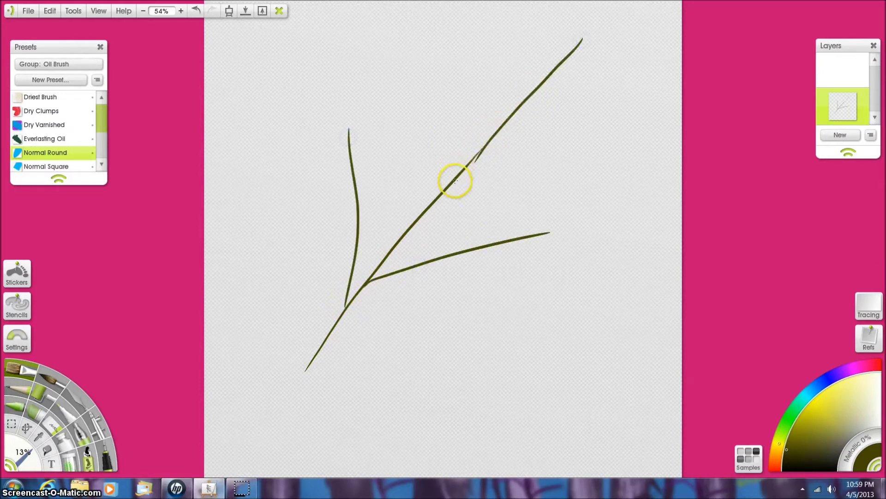
Step: Paint short side branches with small forked twigs along the upper half of the main stem
drag(460, 171, 462, 120)
drag(490, 145, 558, 137)
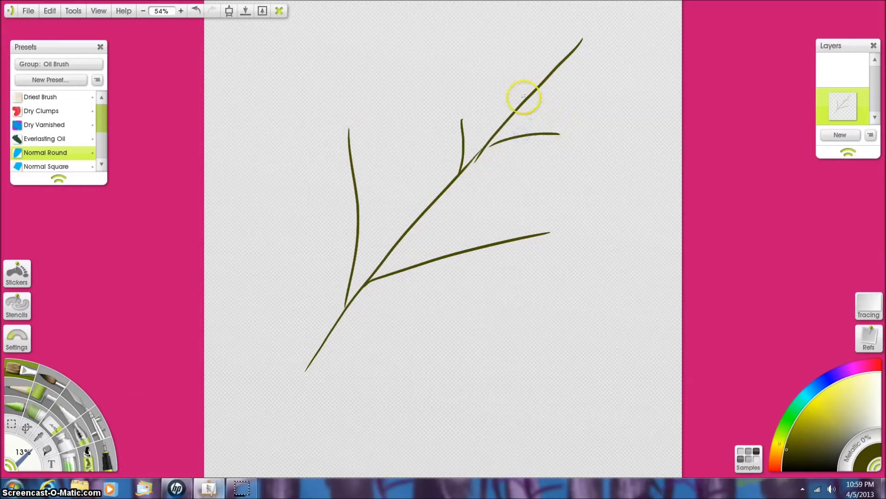
mouse_move(529, 93)
mouse_down()
mouse_move(529, 56)
mouse_move(532, 75)
mouse_move(536, 60)
mouse_move(518, 67)
mouse_up()
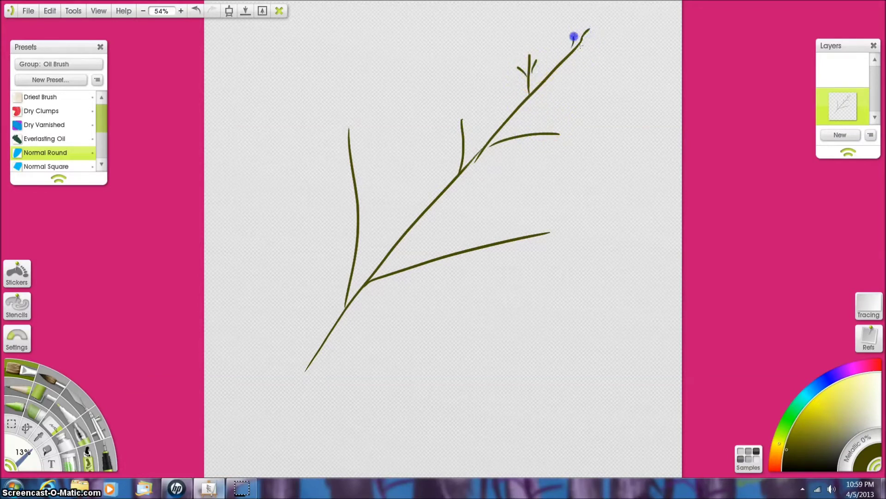
drag(566, 67, 579, 73)
mouse_move(533, 133)
mouse_down()
mouse_move(539, 128)
mouse_move(536, 150)
mouse_up()
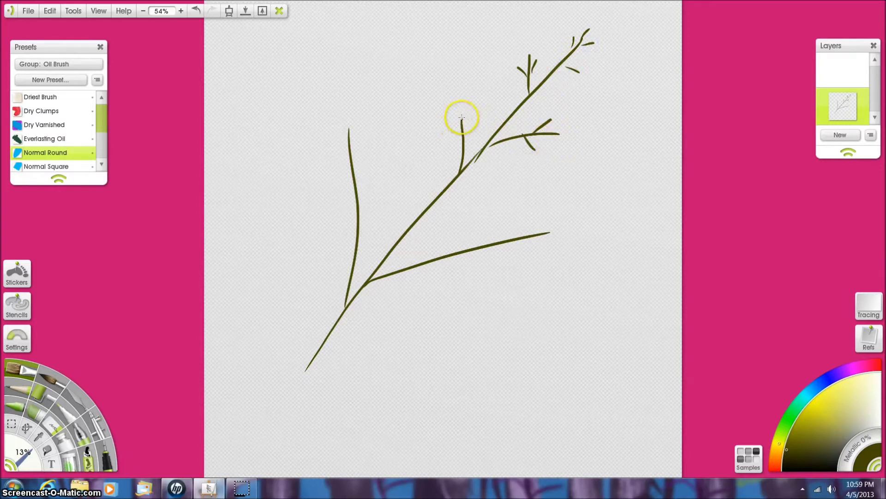
drag(449, 129, 459, 138)
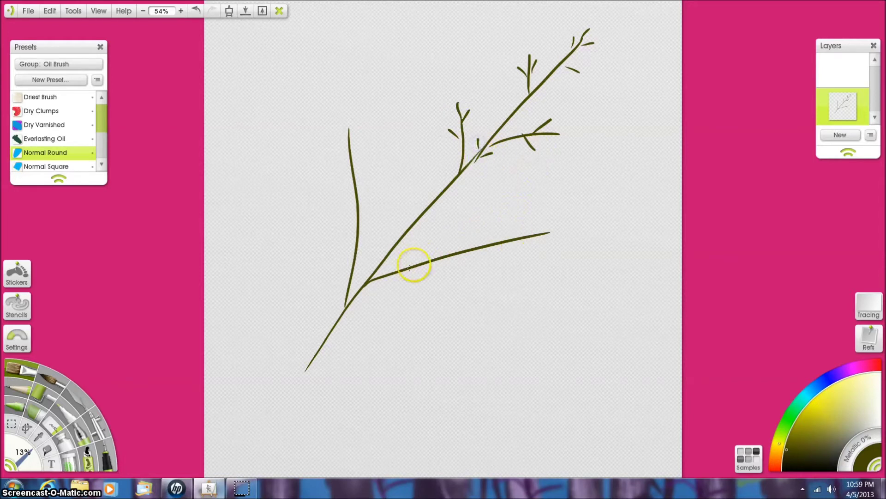
Step: Paint small forked twigs along the long right and left branches, and fill in extra twigs on the upper main stem
mouse_move(430, 261)
mouse_down()
mouse_move(442, 245)
mouse_move(493, 272)
mouse_up()
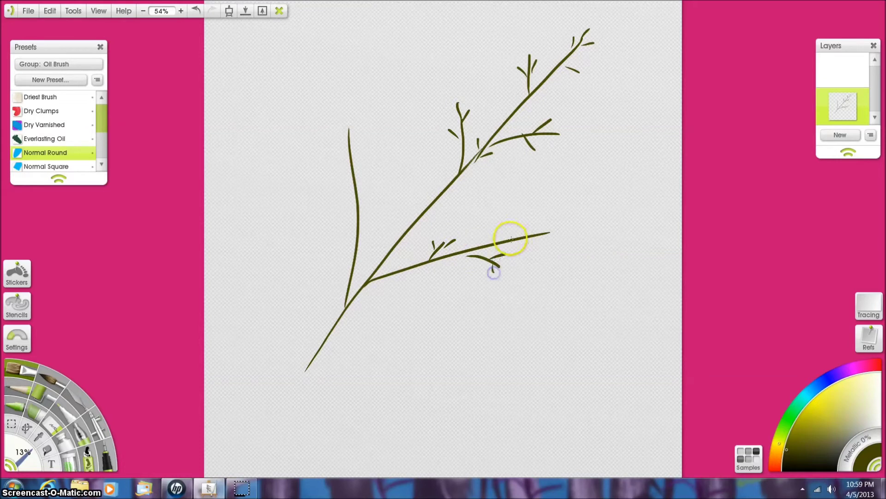
mouse_move(507, 239)
mouse_down()
mouse_move(535, 221)
mouse_move(542, 234)
mouse_move(571, 233)
mouse_up()
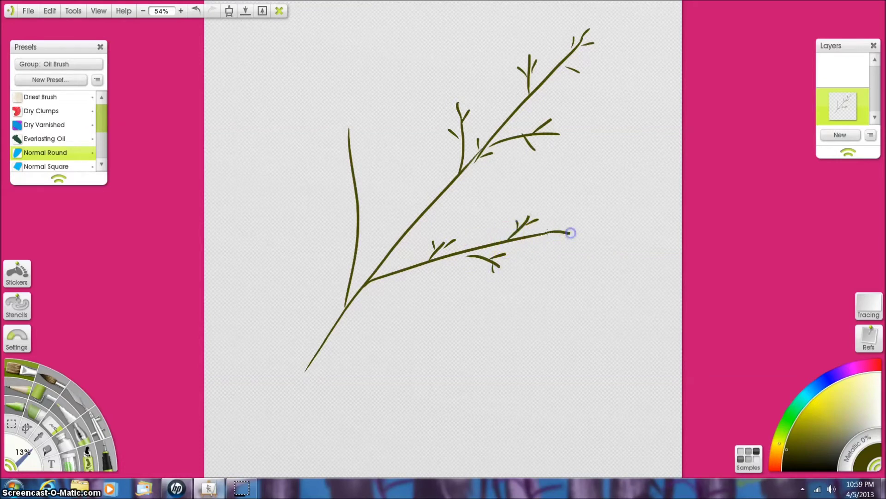
drag(355, 266, 379, 249)
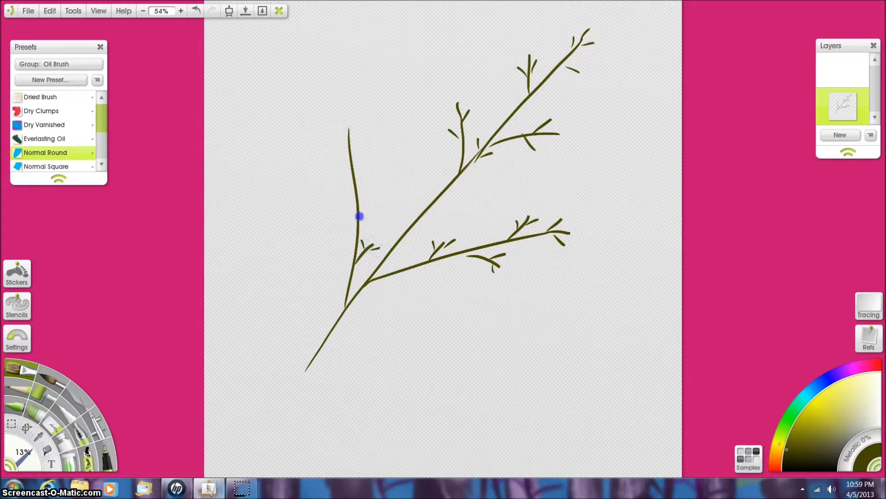
drag(358, 216, 377, 189)
click(347, 158)
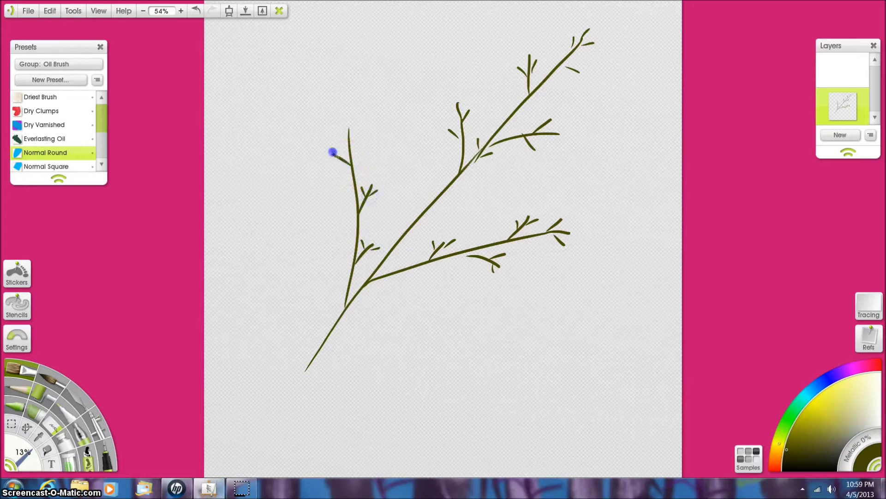
drag(351, 144, 359, 134)
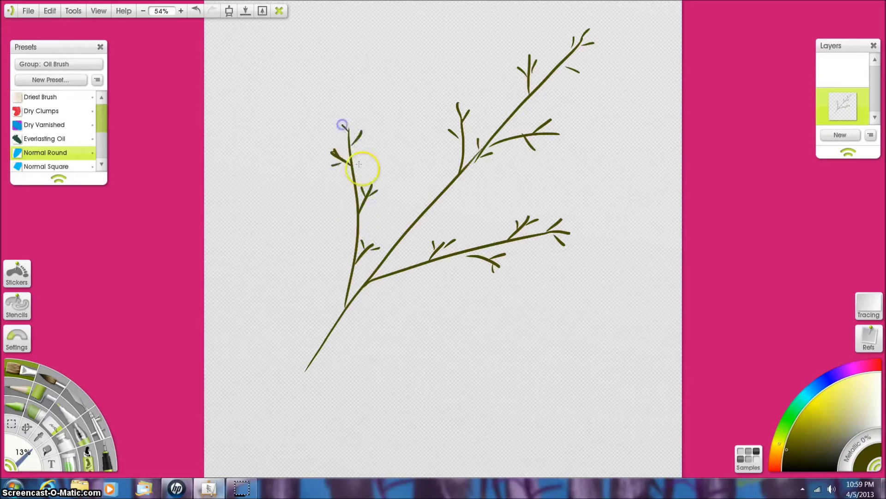
click(356, 218)
drag(354, 227, 337, 219)
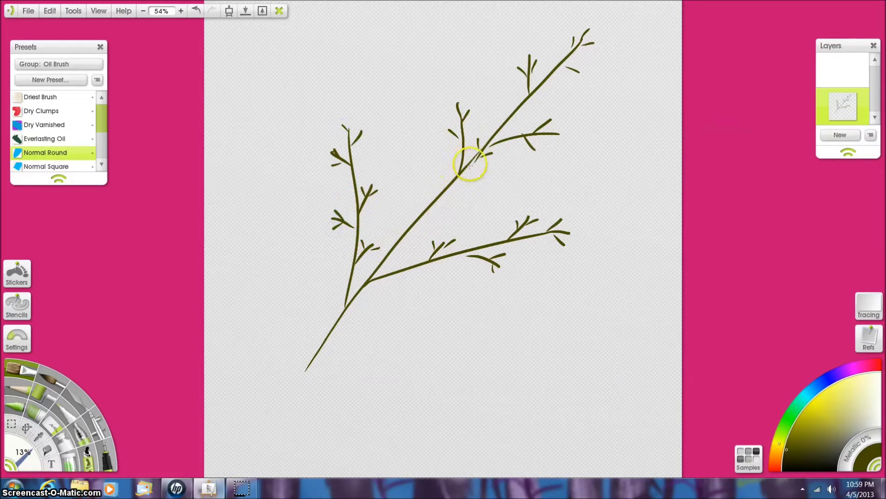
drag(480, 171, 484, 175)
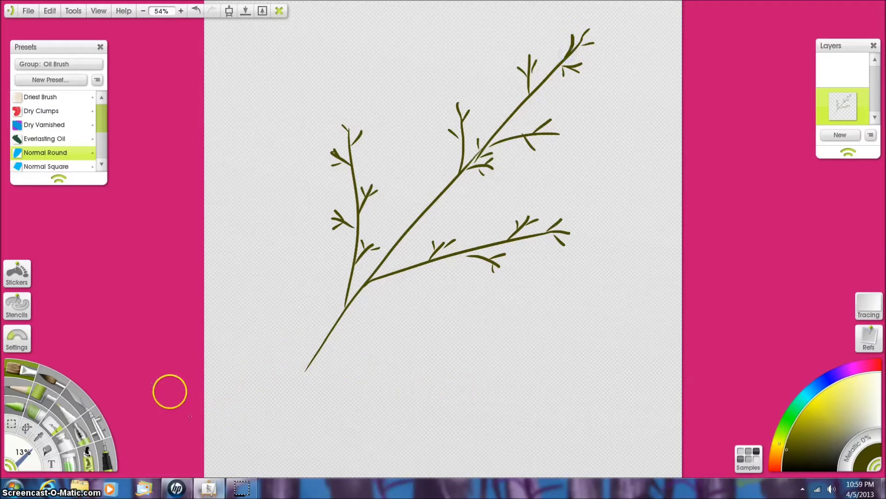
Step: Set up the Gloop Pen with the Fill and Border preset at 80% size and a dark reddish-brown colour
click(81, 435)
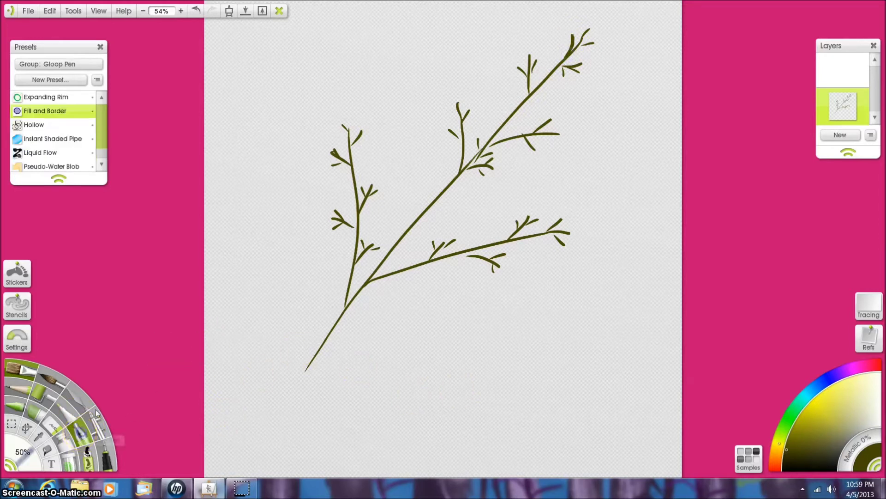
mouse_move(19, 444)
mouse_down()
mouse_move(21, 461)
mouse_move(36, 467)
mouse_up()
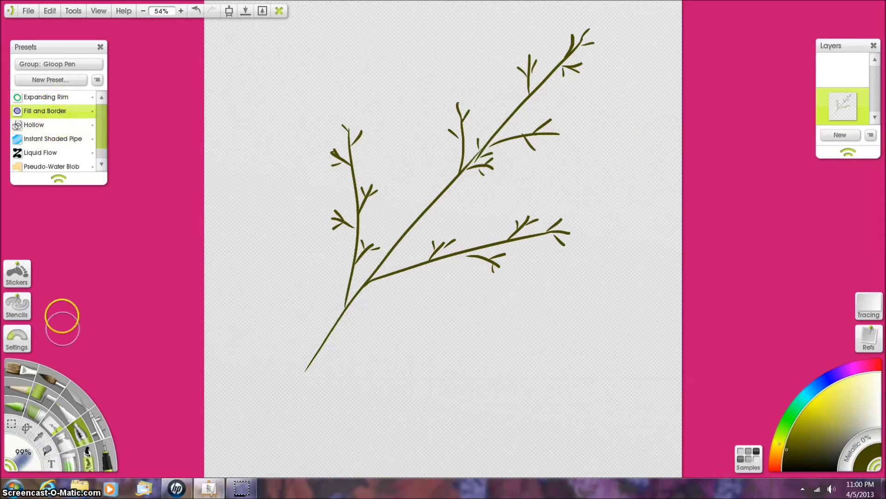
drag(29, 461, 25, 461)
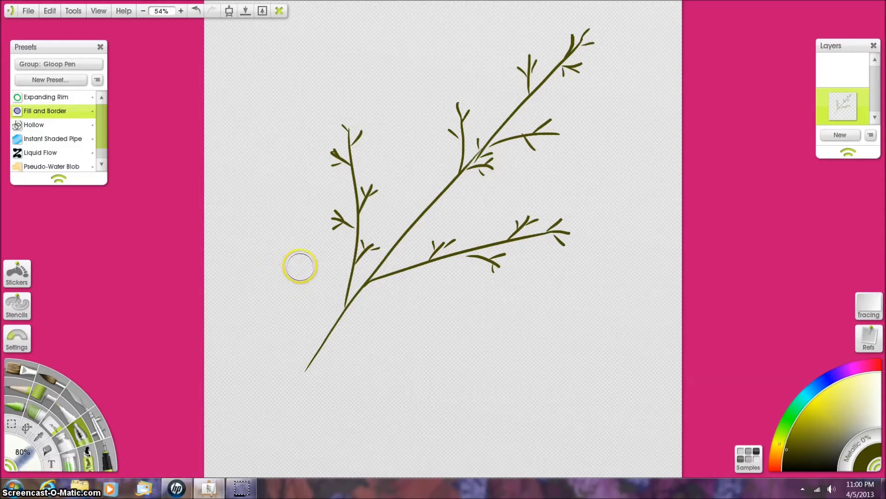
click(775, 466)
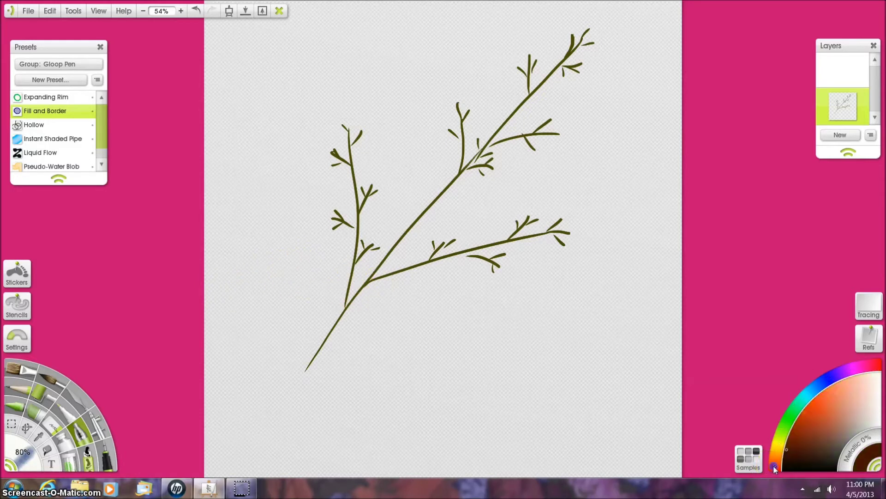
click(799, 450)
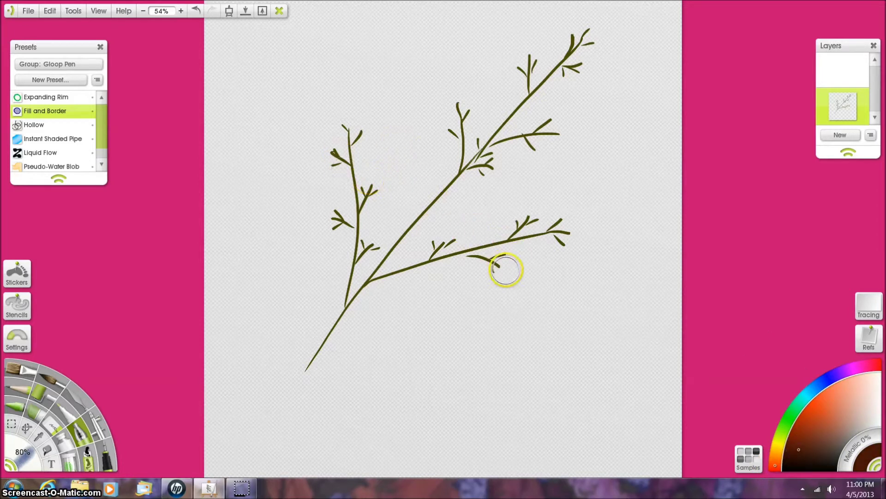
Step: Dab round reddish-brown berries on the twig ends of the long lower-right branch, working out to its tip
drag(506, 271, 506, 269)
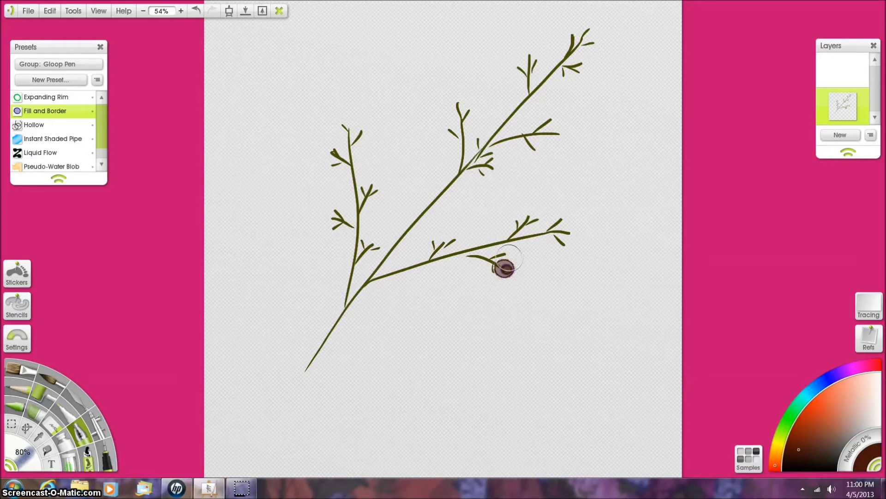
click(506, 252)
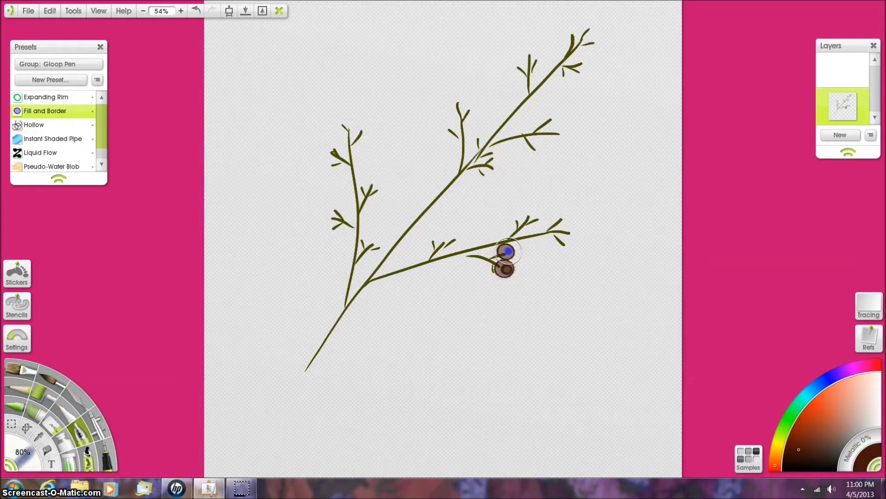
click(492, 273)
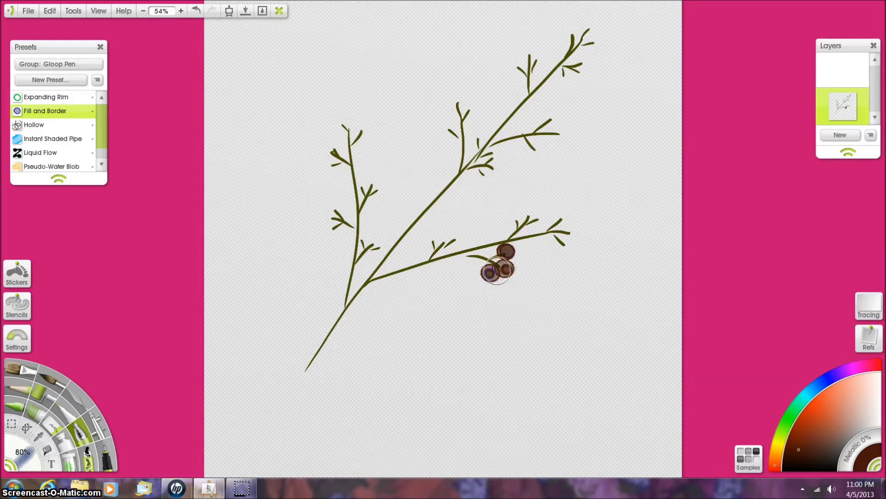
click(562, 217)
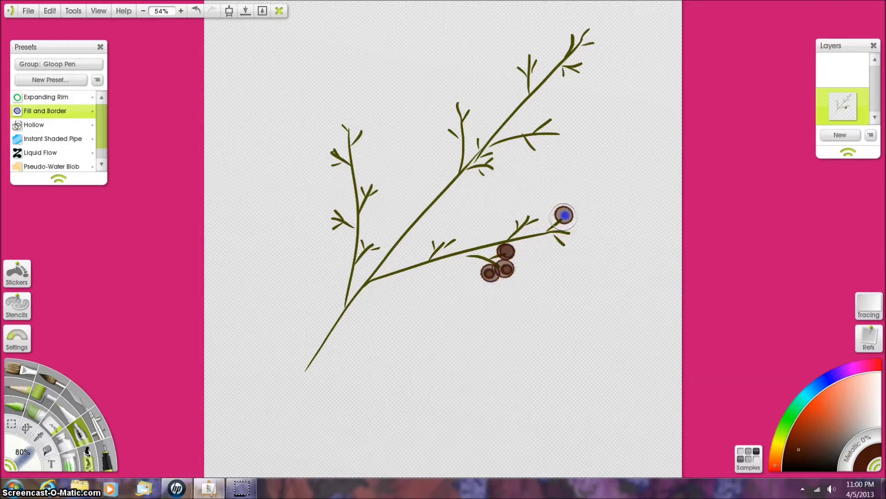
click(572, 231)
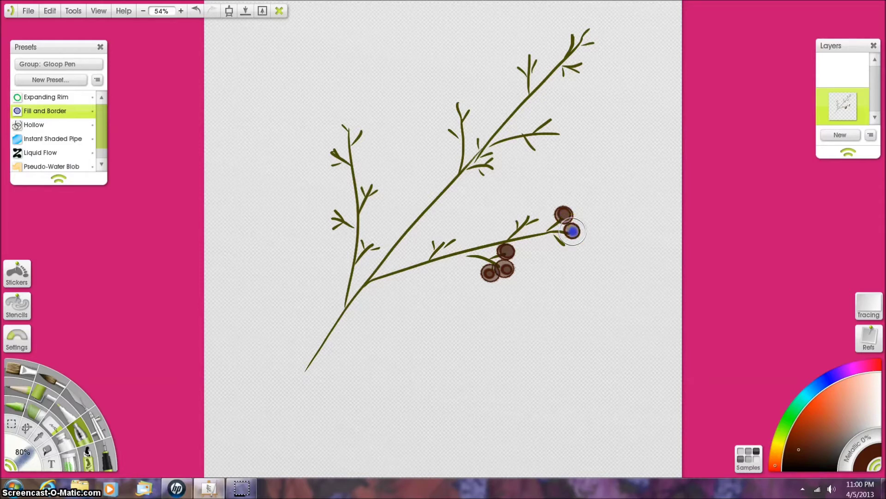
click(569, 250)
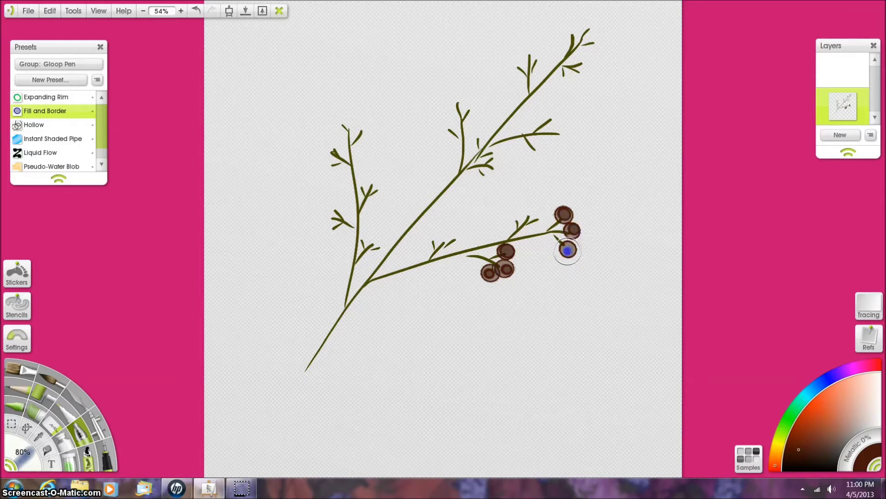
click(529, 216)
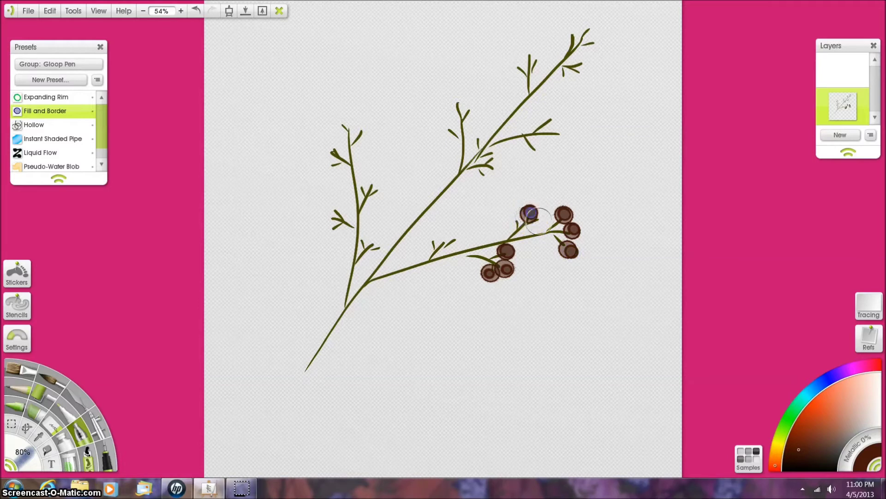
click(541, 218)
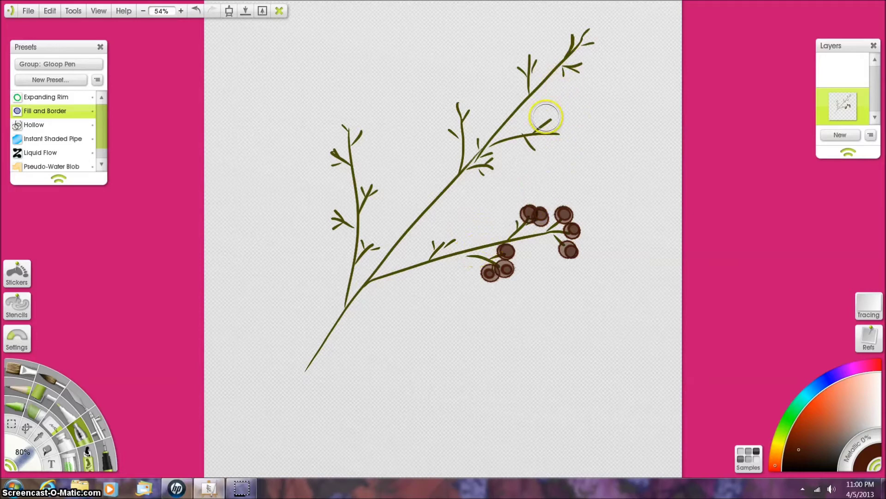
Step: Dab three berries on the twig ends of the short side branch right of the upper main stem
click(534, 149)
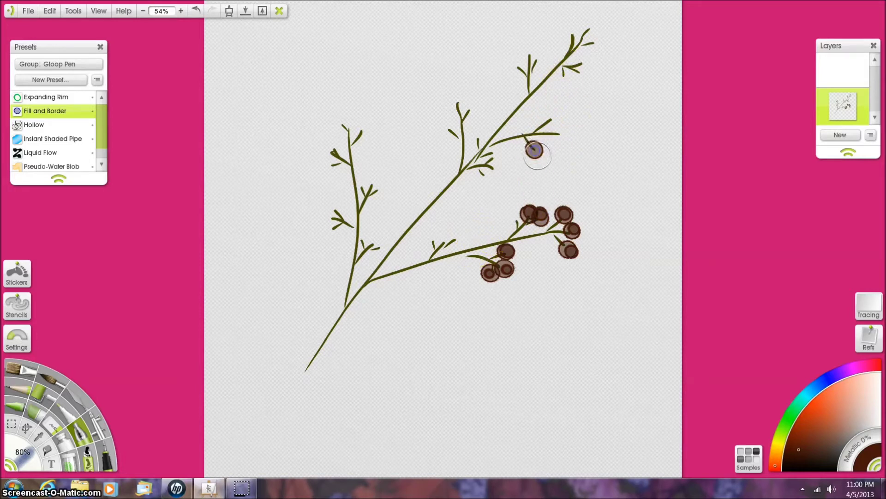
click(561, 130)
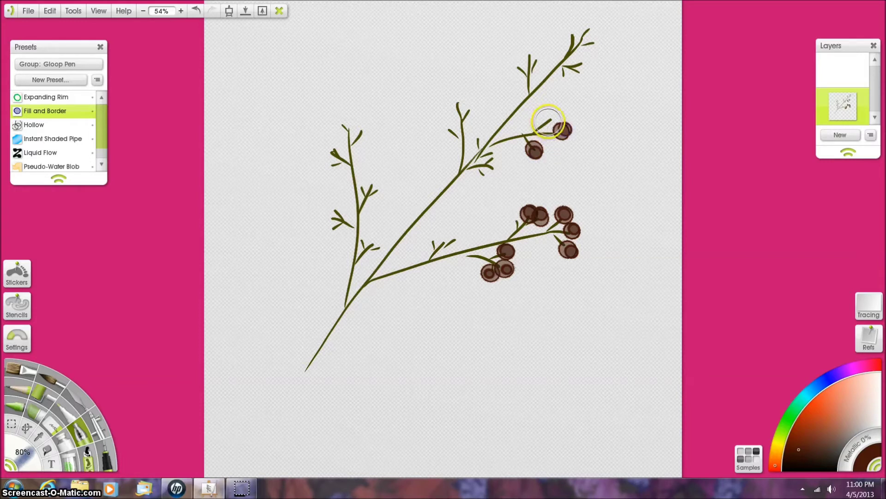
click(548, 121)
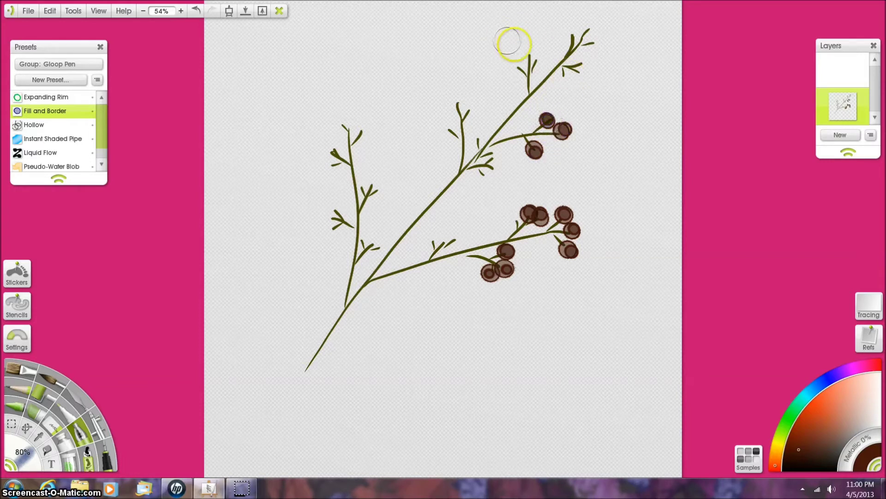
Step: Dab reddish-brown berries on the ends of the small upright twig just below the main stem's tip
click(525, 52)
click(521, 48)
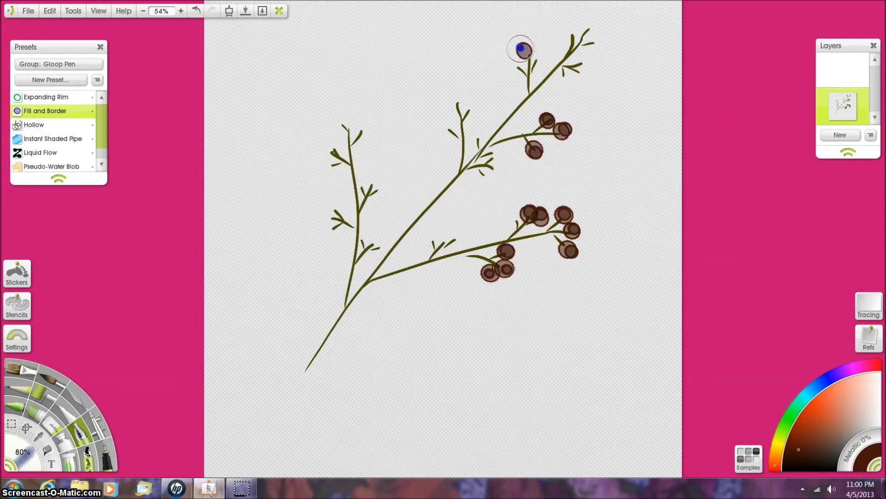
click(538, 60)
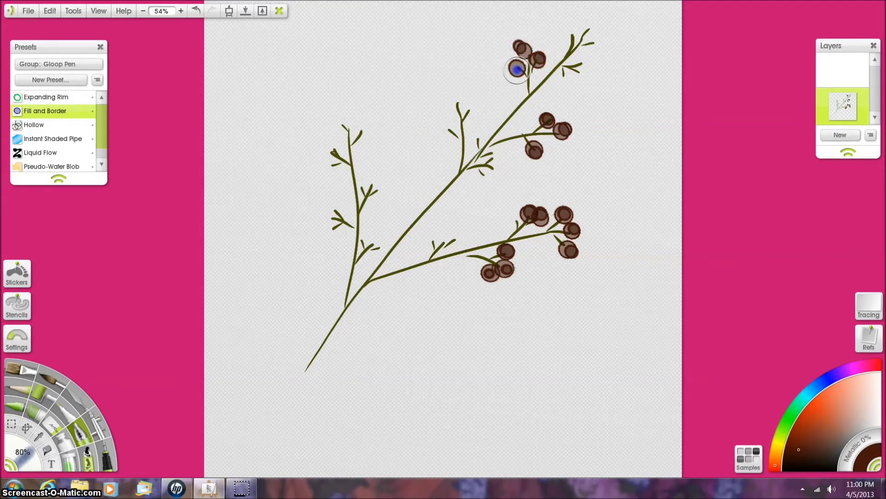
Step: Dab reddish-brown berries on all the twig ends around the tip of the main stem
click(593, 31)
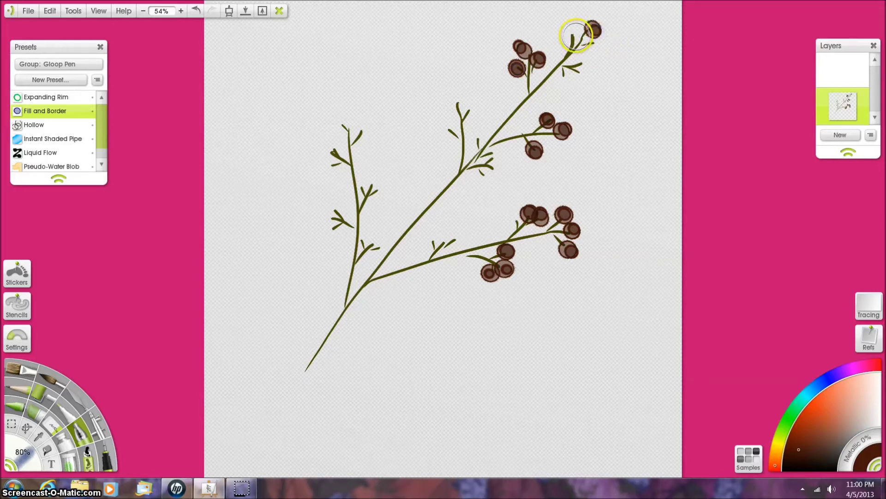
click(576, 34)
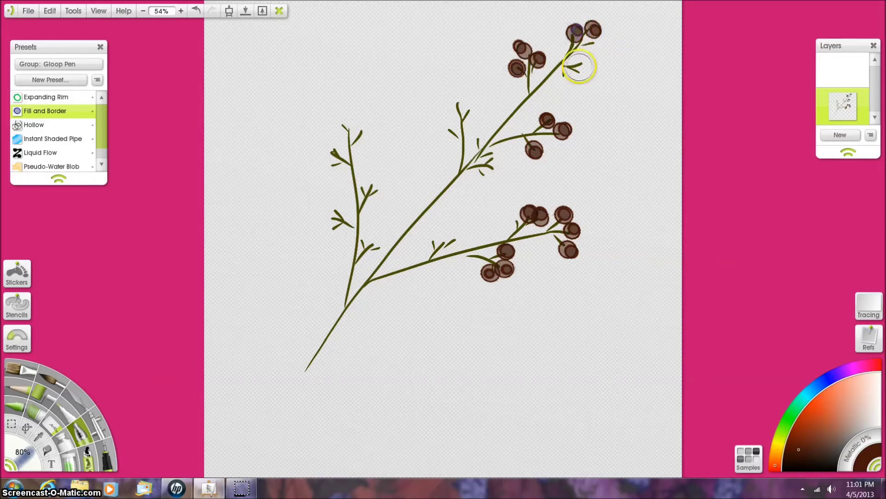
click(595, 46)
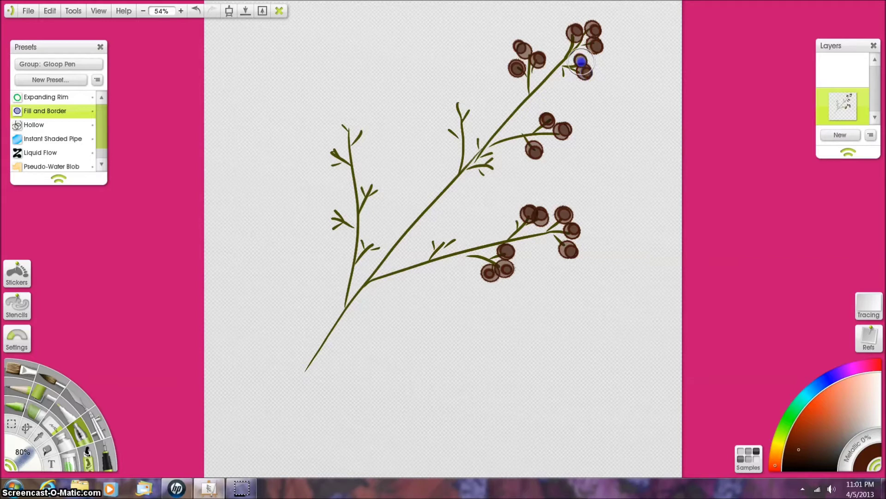
click(572, 80)
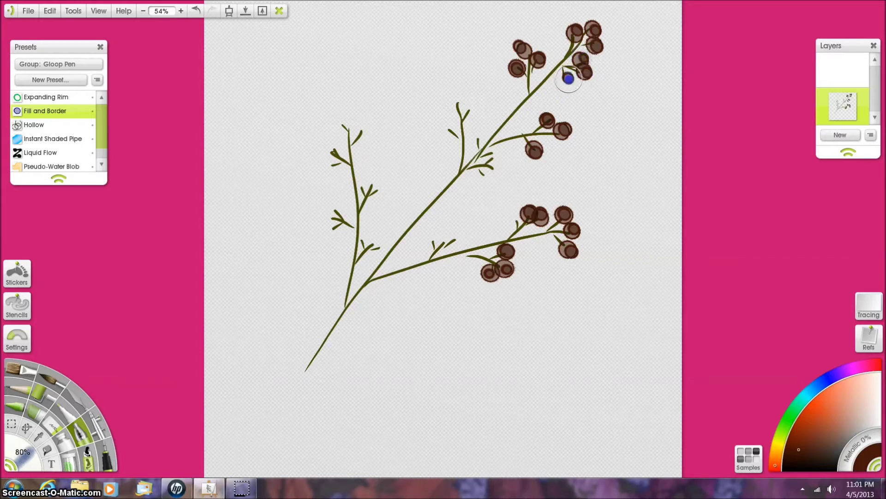
click(569, 79)
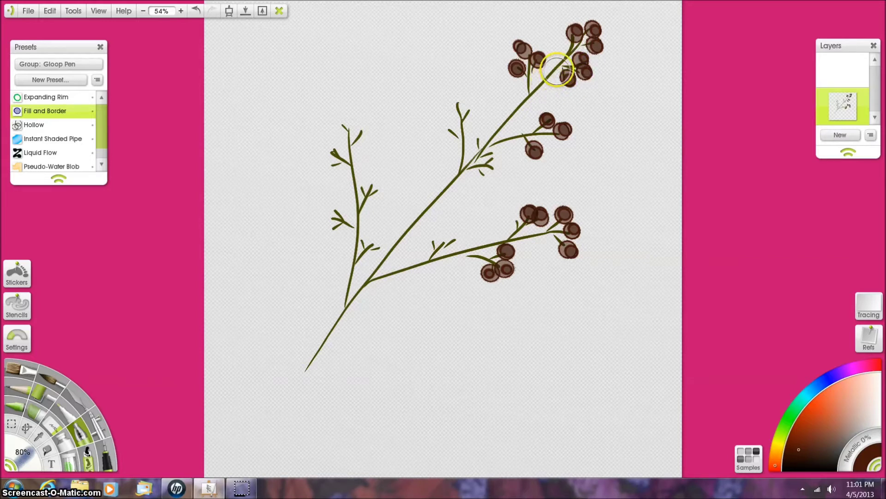
click(556, 70)
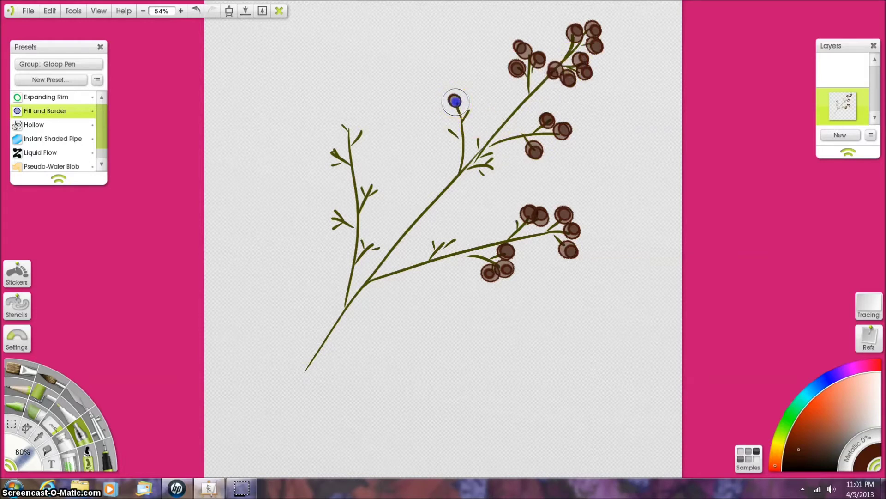
Step: Dab berries on the side twigs midway up the main stem and on the bare upper twigs of the lower-right branch
mouse_move(454, 100)
mouse_down()
mouse_move(468, 100)
mouse_move(451, 125)
mouse_move(475, 134)
mouse_up()
mouse_move(464, 144)
mouse_down()
mouse_move(483, 136)
mouse_move(513, 175)
mouse_move(487, 174)
mouse_move(494, 155)
mouse_move(486, 181)
mouse_up()
drag(513, 225, 512, 223)
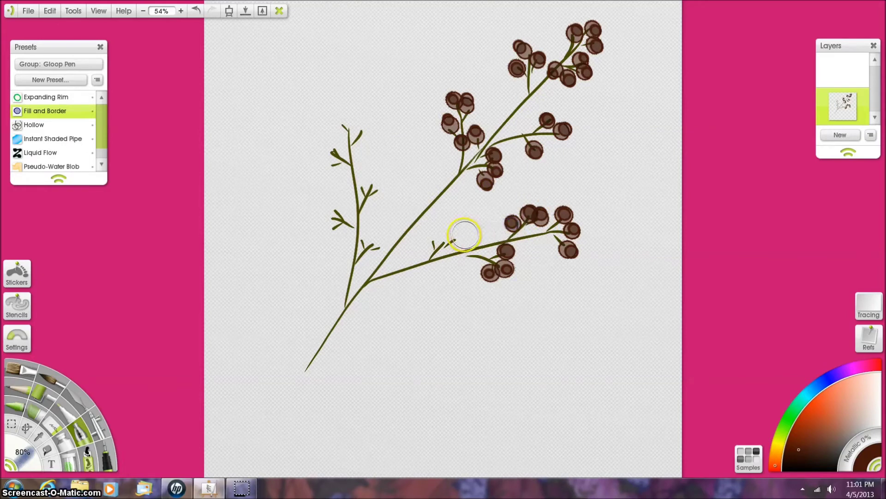
drag(460, 237, 447, 245)
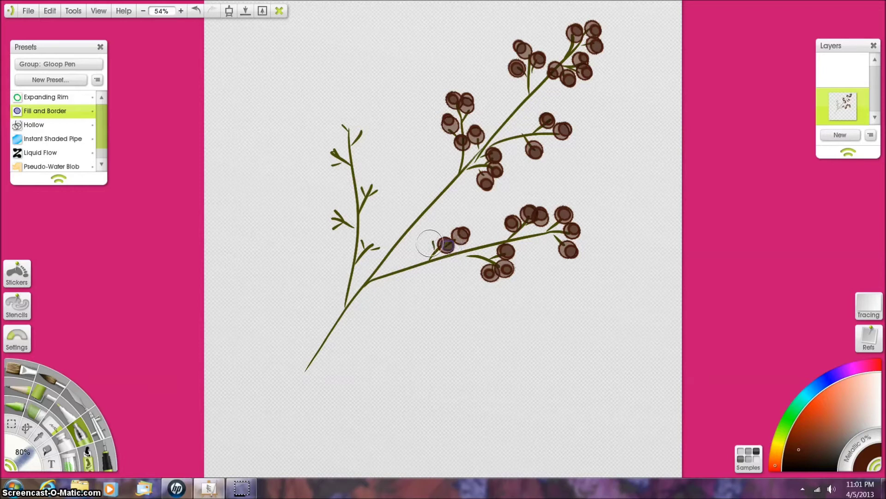
Step: Finish the lower-right branch's innermost twig with a berry and dab berries on every twig end of the long left branch
mouse_move(428, 237)
mouse_down()
mouse_move(384, 250)
mouse_move(364, 238)
mouse_move(379, 229)
mouse_up()
drag(376, 184, 375, 184)
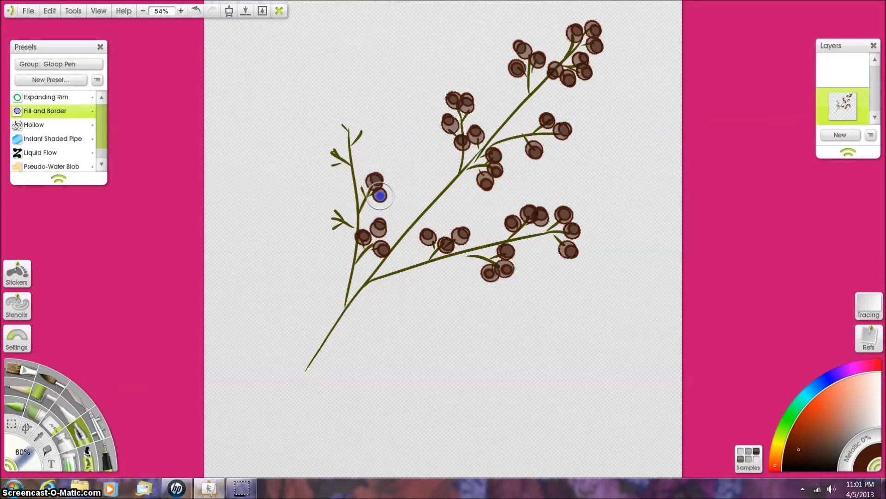
drag(380, 195, 362, 189)
drag(352, 144, 360, 126)
mouse_move(339, 130)
mouse_down()
mouse_move(347, 139)
mouse_move(332, 153)
mouse_move(336, 165)
mouse_up()
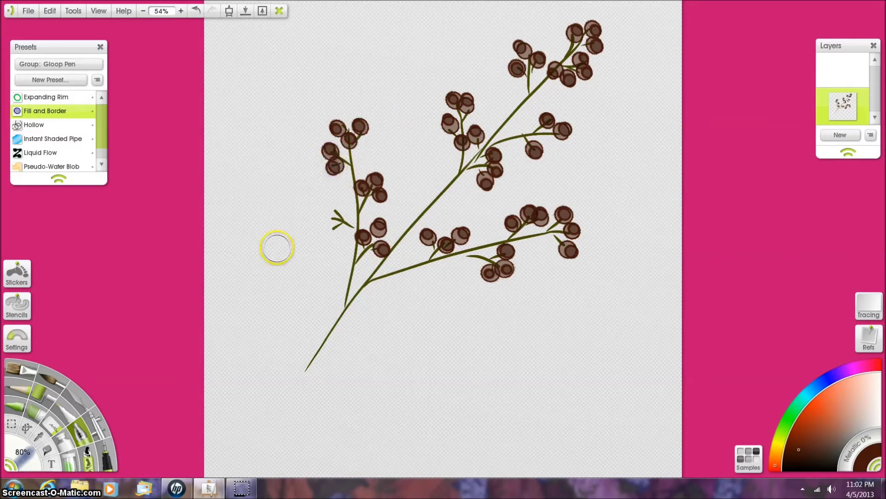
mouse_move(333, 208)
mouse_down()
mouse_move(328, 230)
mouse_move(323, 216)
mouse_up()
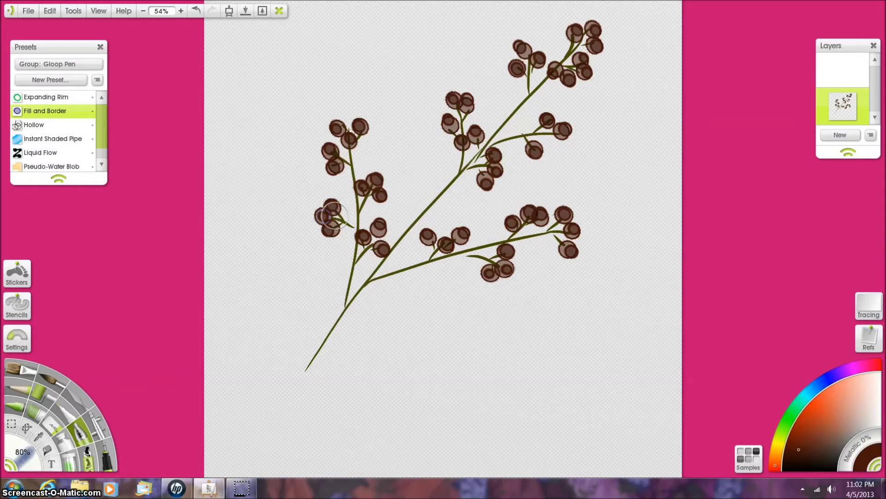
Step: Switch to a near-black brown at 73% size and dab dark centres on the berries of the left branch's lower clusters
click(798, 465)
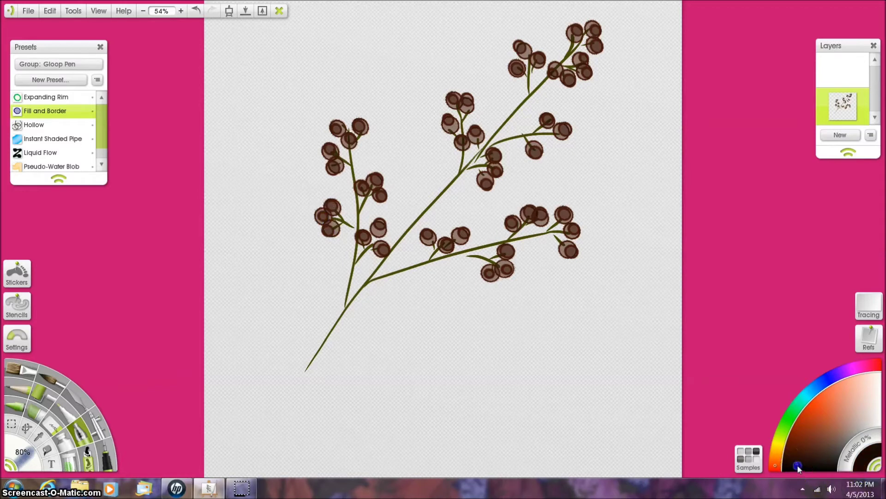
drag(34, 456, 30, 459)
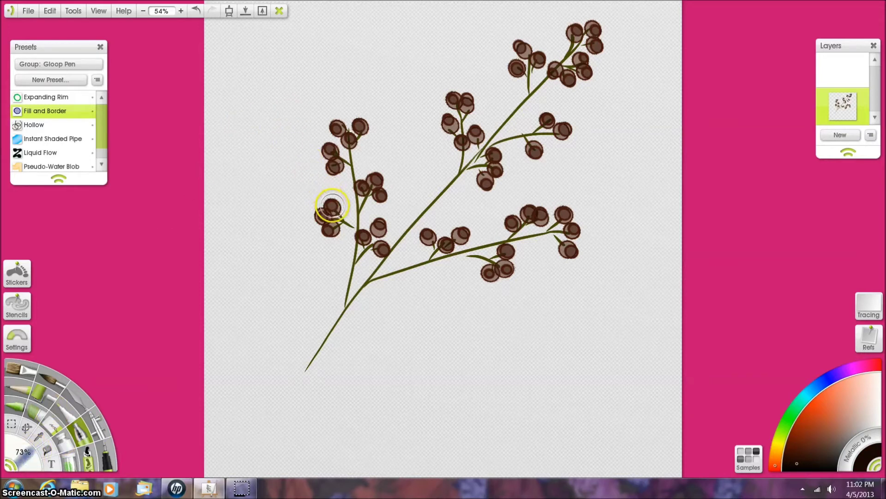
click(326, 234)
click(363, 187)
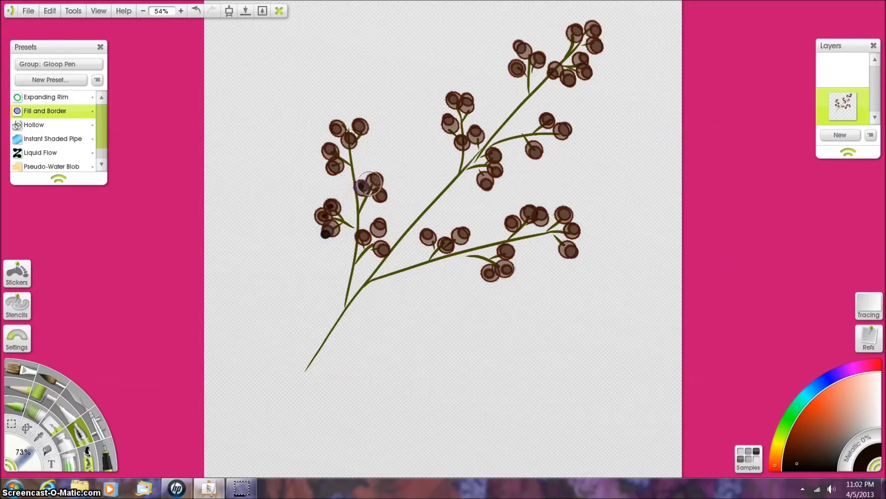
click(379, 193)
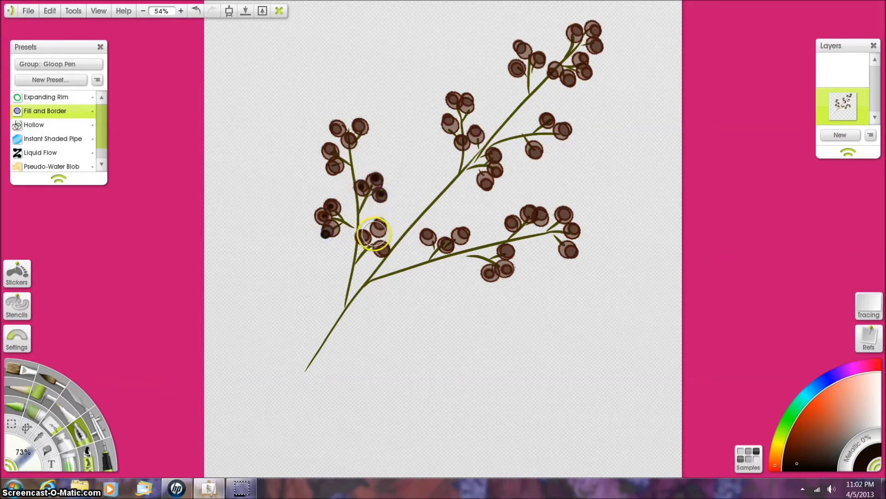
click(365, 236)
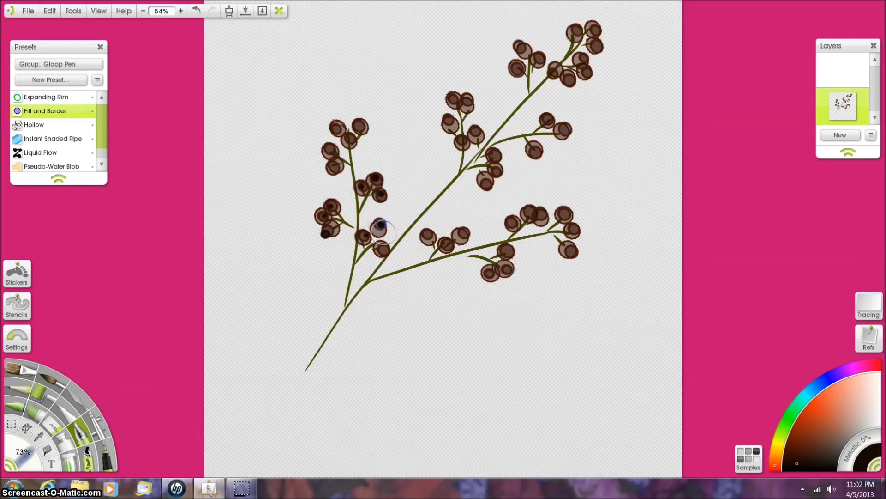
click(381, 248)
Step: Dab near-black centres on the berries of the lower-right branch, working from its inner cluster out to the tip
click(448, 243)
click(429, 238)
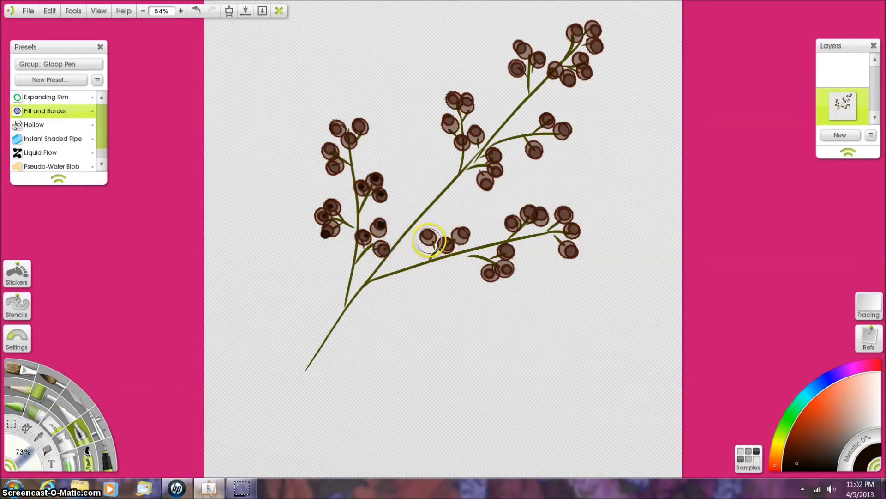
click(449, 241)
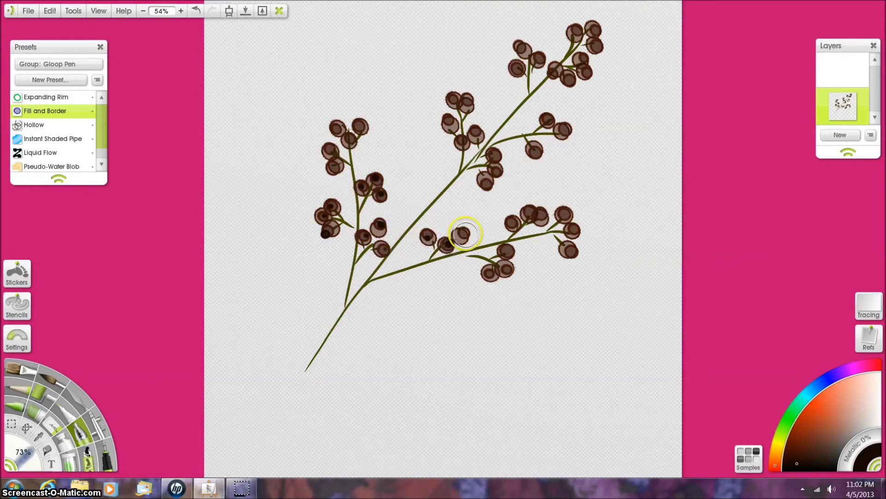
click(462, 234)
click(507, 253)
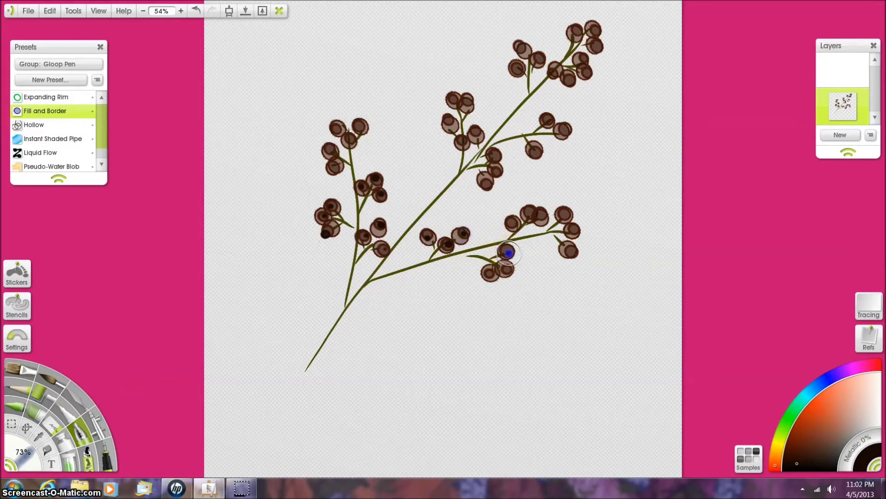
click(506, 267)
click(489, 273)
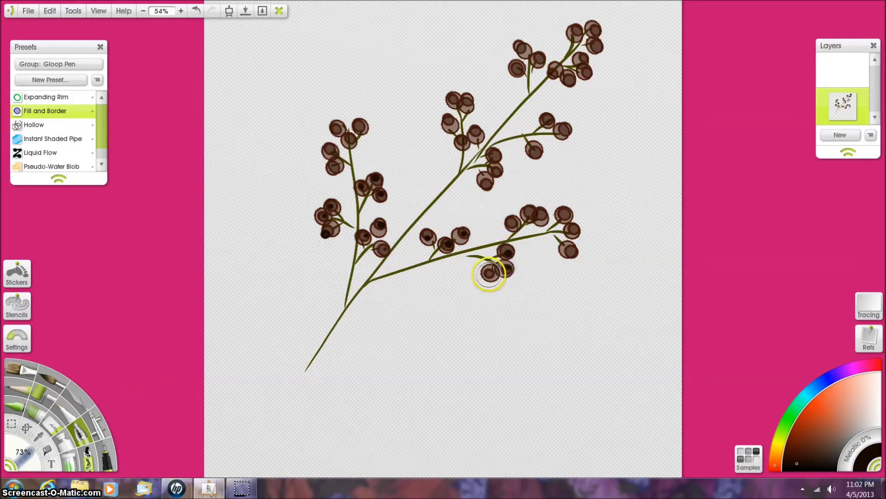
click(513, 225)
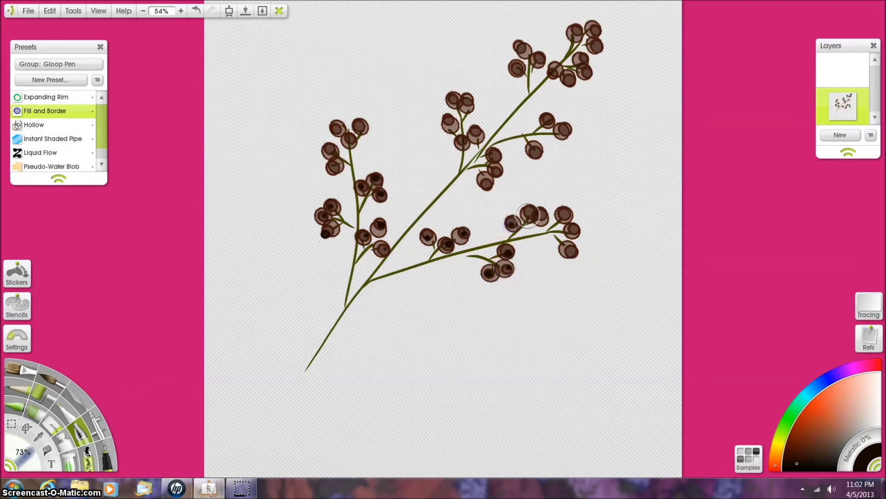
click(529, 214)
click(572, 229)
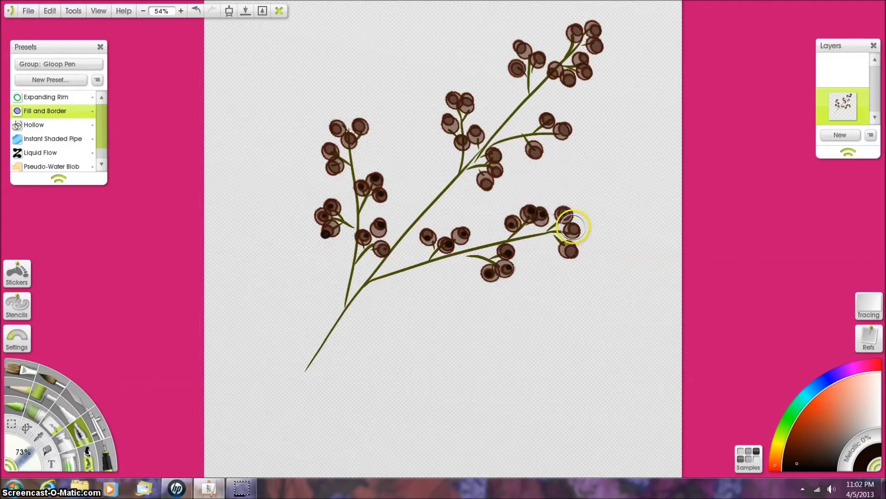
click(573, 250)
Step: Dab near-black centres on the berries of the two clusters right of the main stem's middle
click(493, 156)
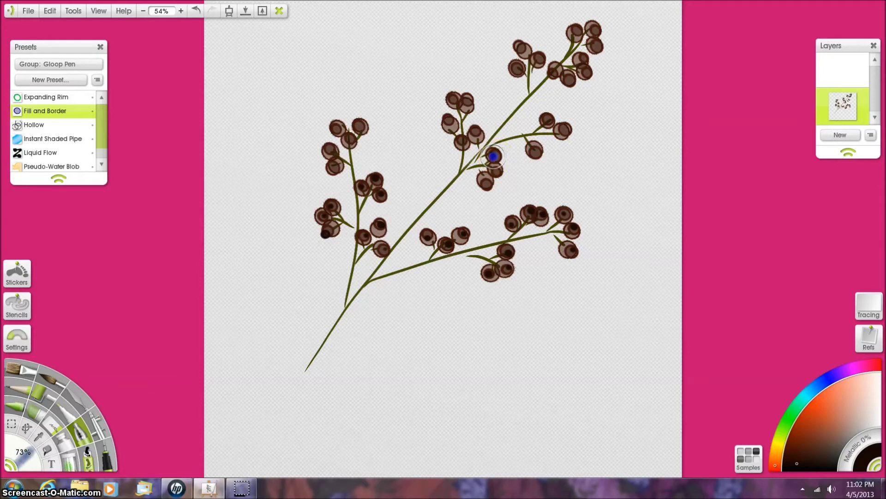
click(486, 184)
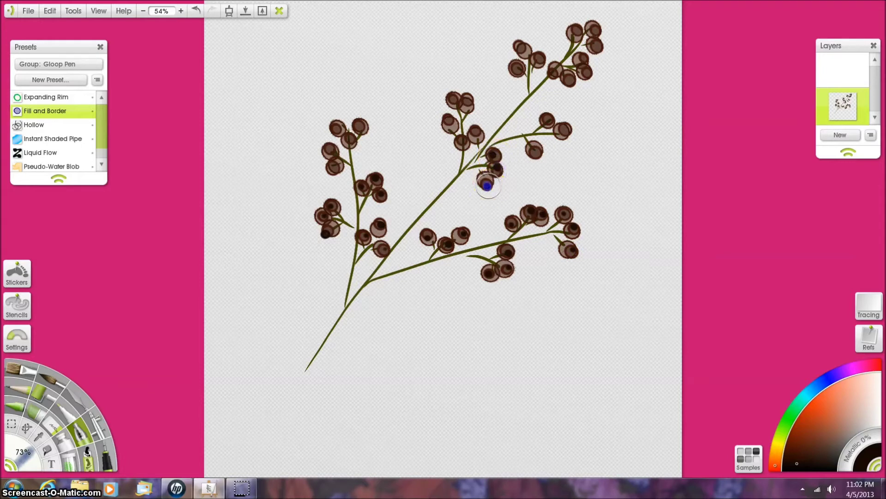
click(534, 151)
click(564, 131)
click(548, 120)
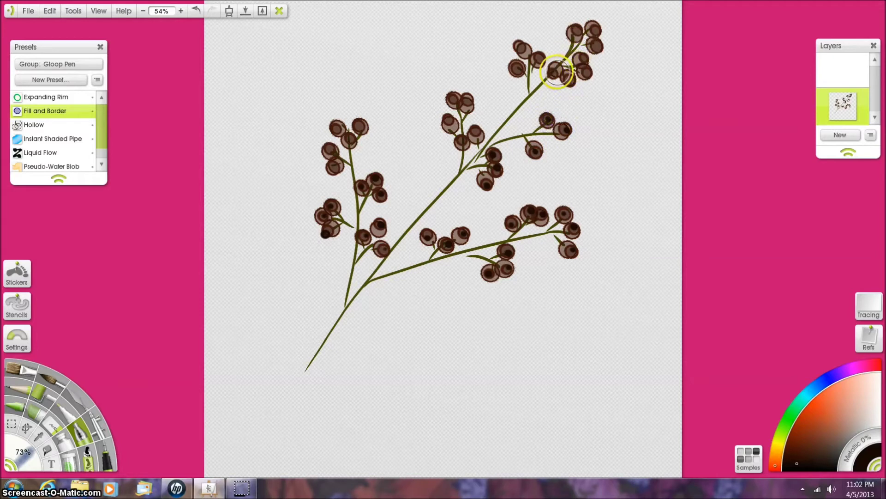
Step: Dab near-black centres on the berries at the main stem's tip and on the small upright twig beside it
click(554, 74)
click(572, 82)
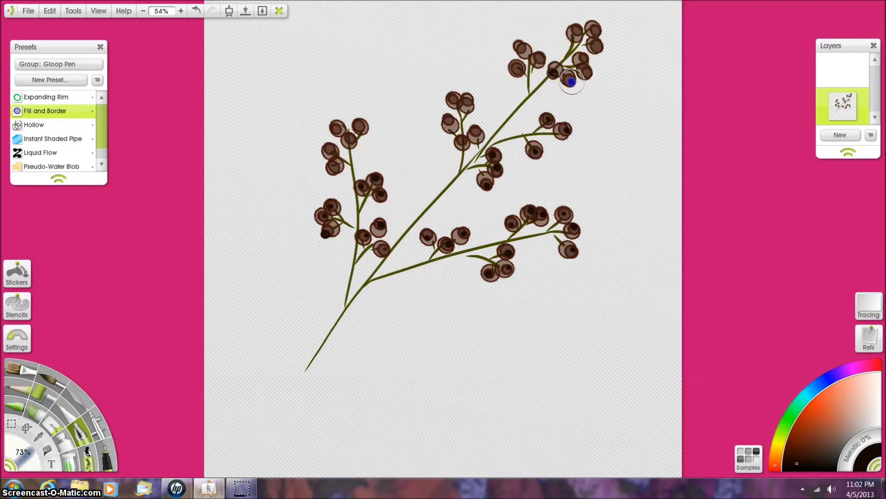
click(588, 73)
click(595, 46)
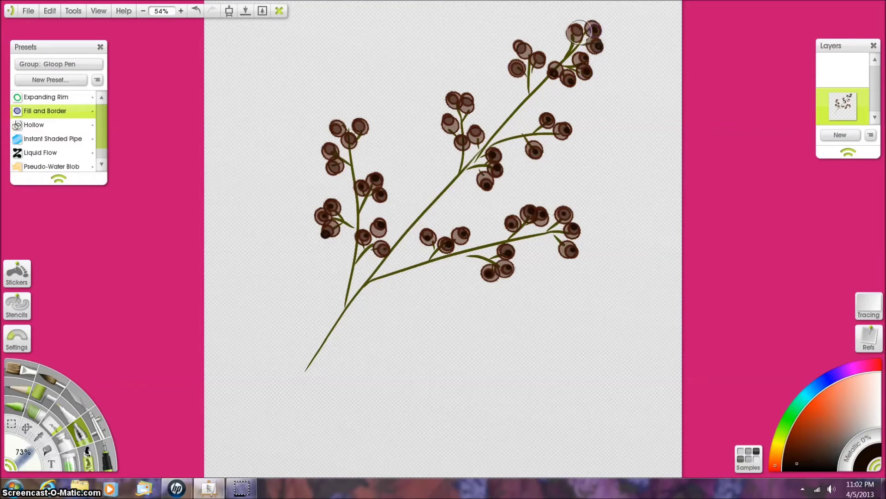
click(517, 44)
click(538, 54)
click(518, 67)
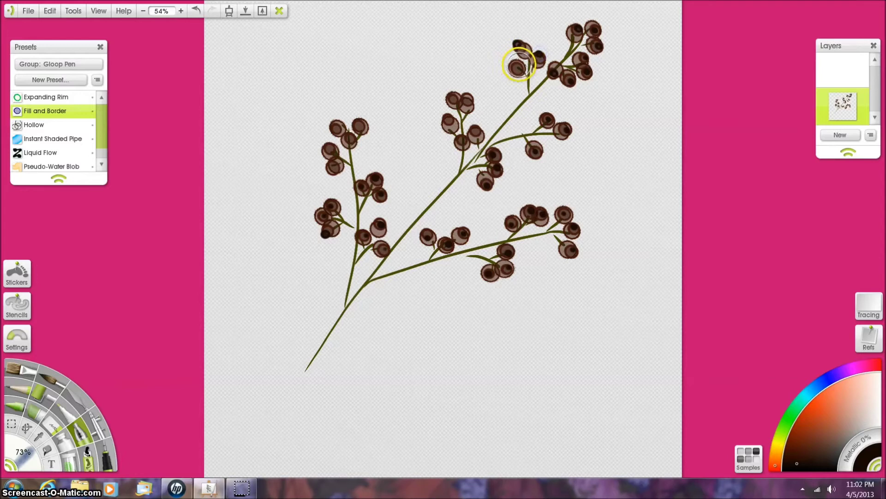
Step: Dab near-black centres on the berries of the upright side twig left of the main stem's middle
click(454, 98)
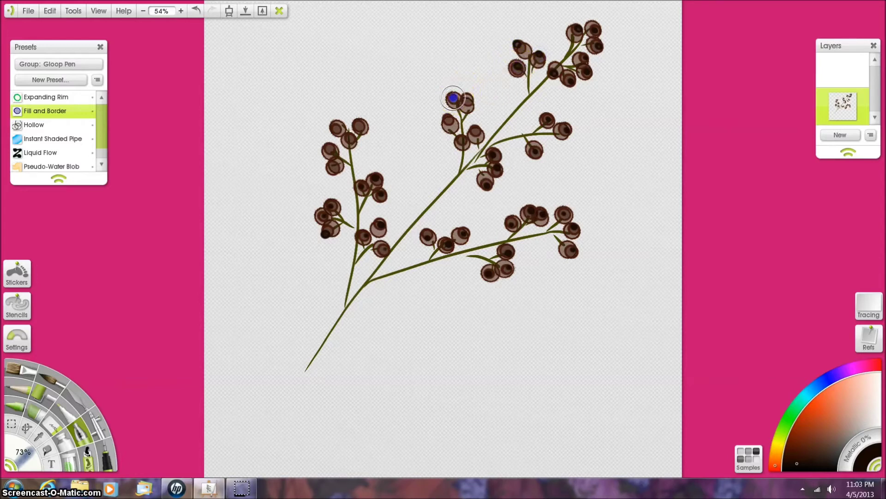
click(476, 129)
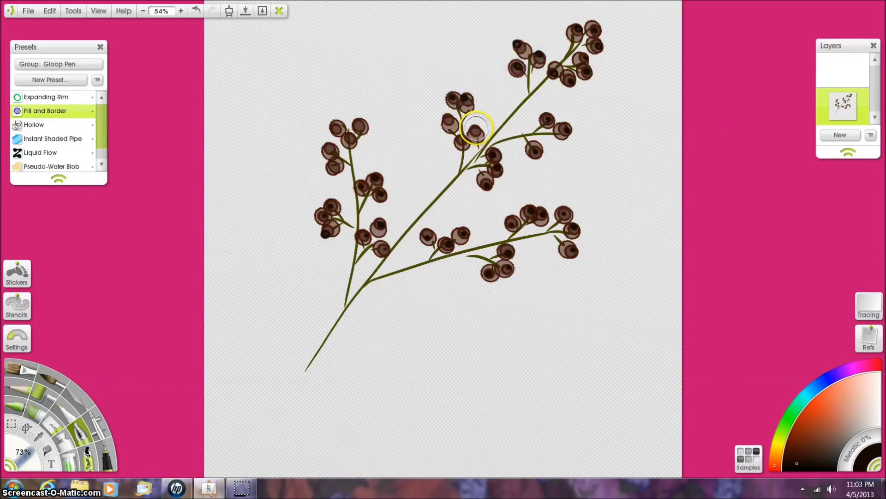
click(461, 141)
click(446, 118)
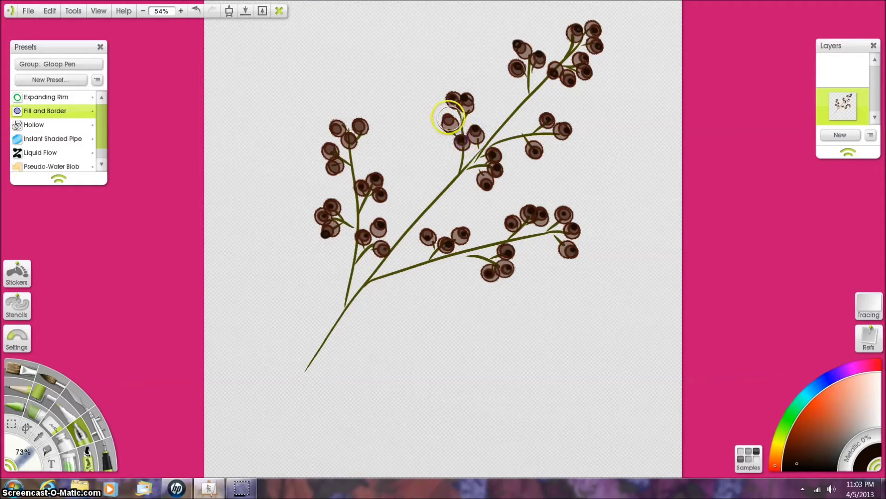
Step: Dab near-black centres on the berries of the left branch's top clusters
click(350, 131)
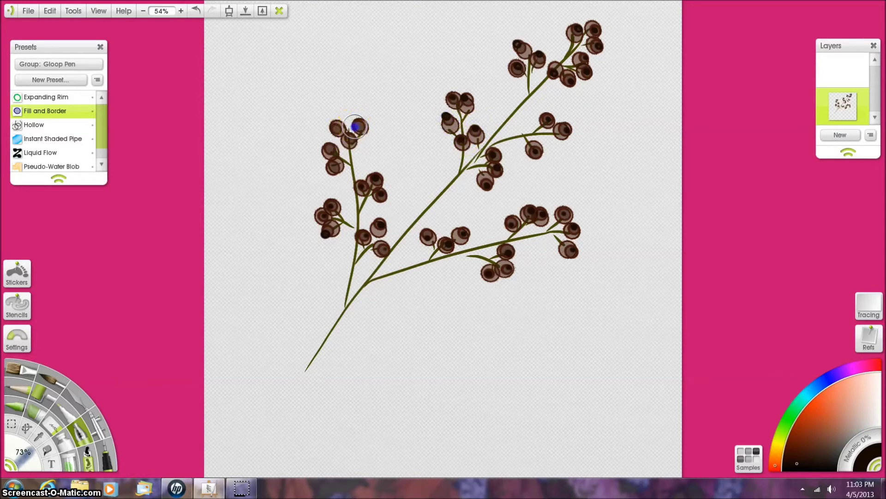
click(338, 128)
click(329, 146)
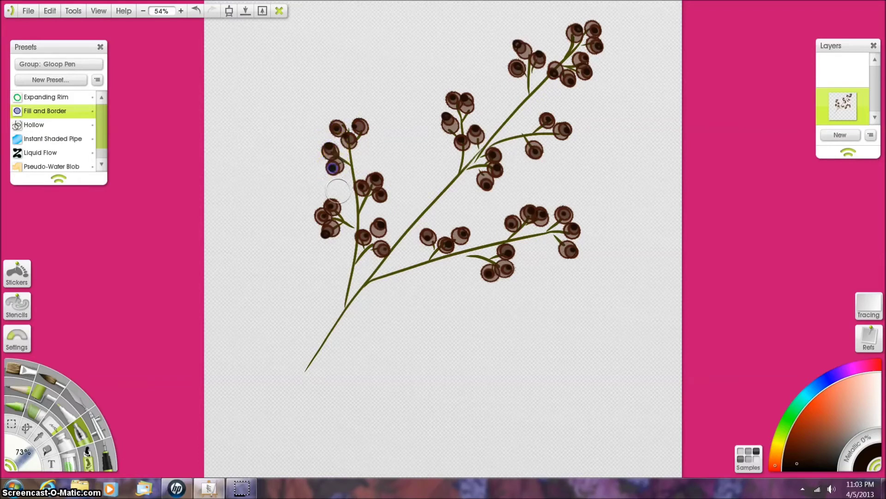
Step: Dab near-black centres on the remaining berries of the left branch's lower clusters and the right branch's tip
click(329, 213)
click(390, 251)
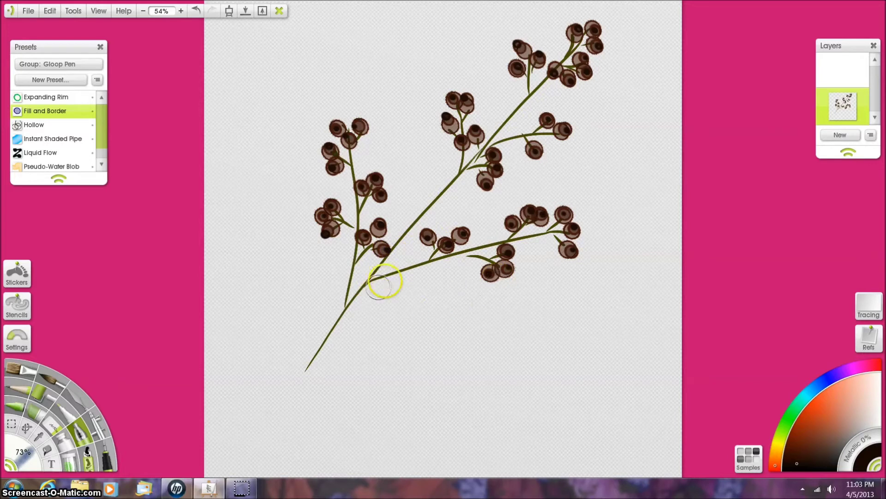
click(563, 212)
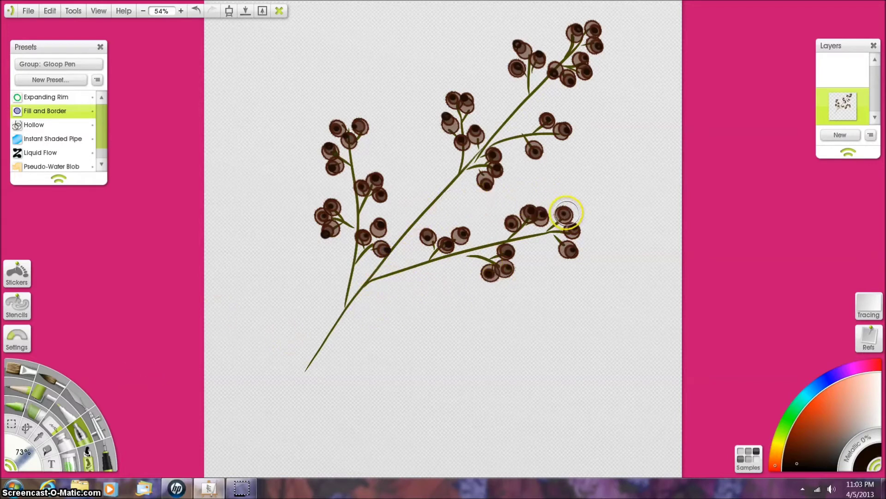
click(565, 213)
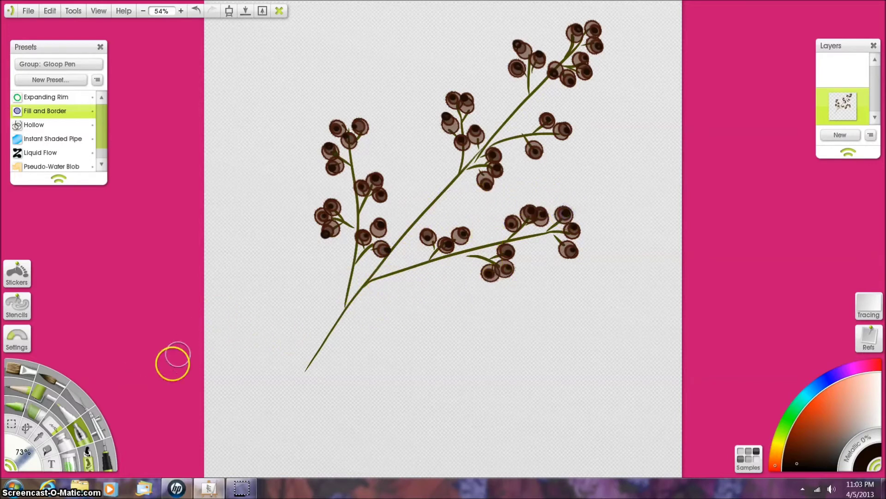
Step: Set up the Airbrush at 21% size in orange-red and test it on the upper berry hanging below the right branch
click(97, 422)
drag(22, 470, 26, 464)
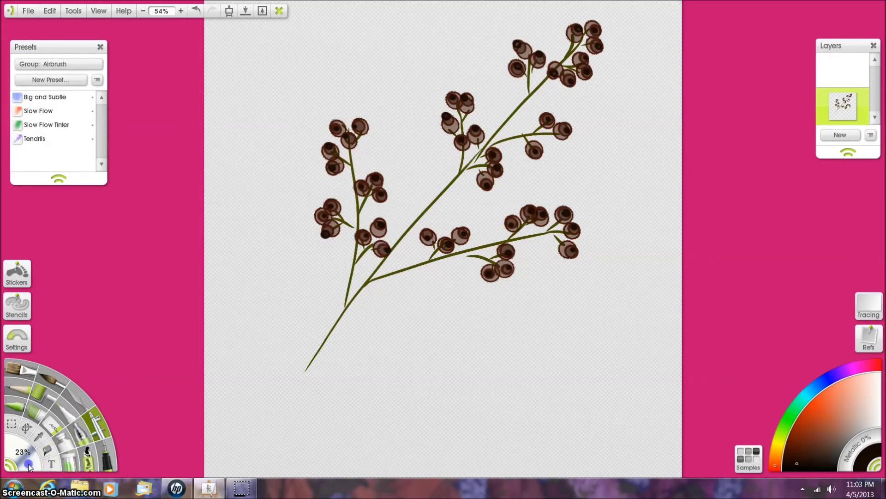
click(812, 418)
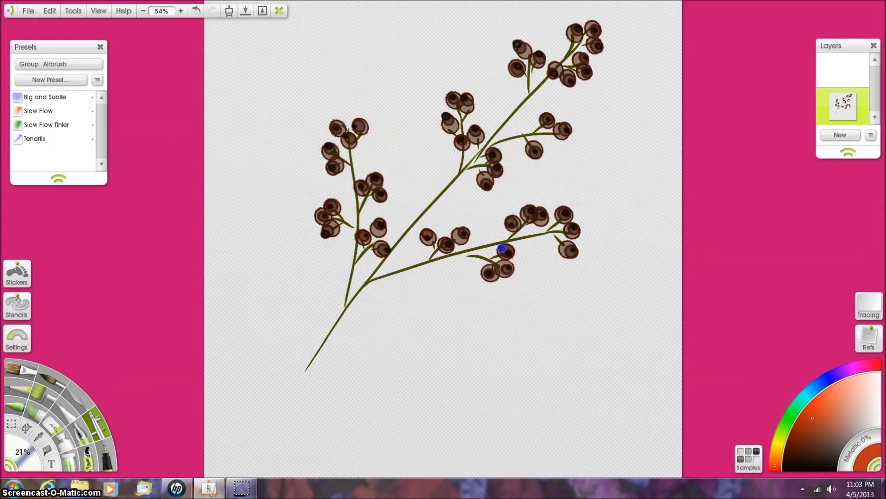
drag(502, 249, 506, 255)
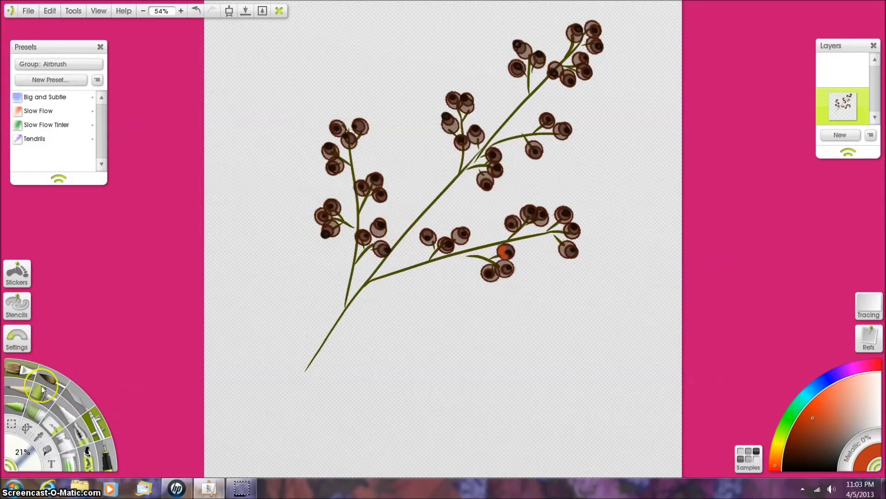
Step: Lower the Airbrush opacity to 52% and tint the three berries hanging below the right branch orange-red
click(16, 341)
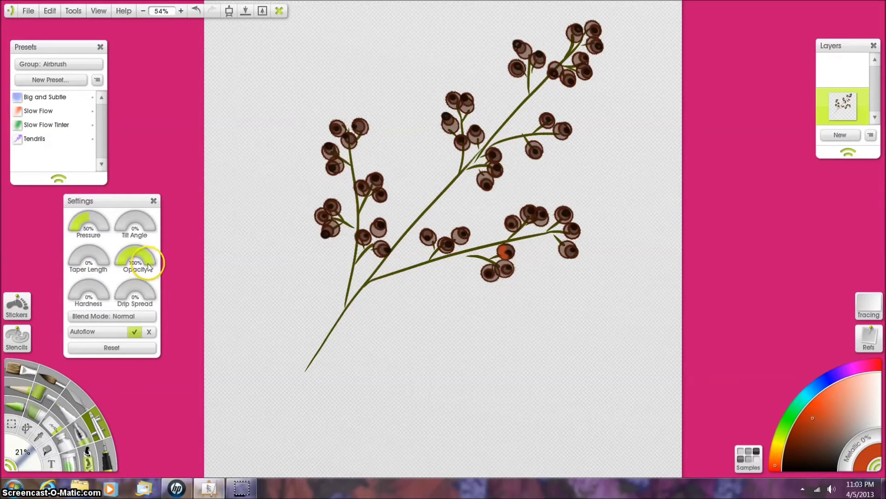
drag(149, 267, 150, 264)
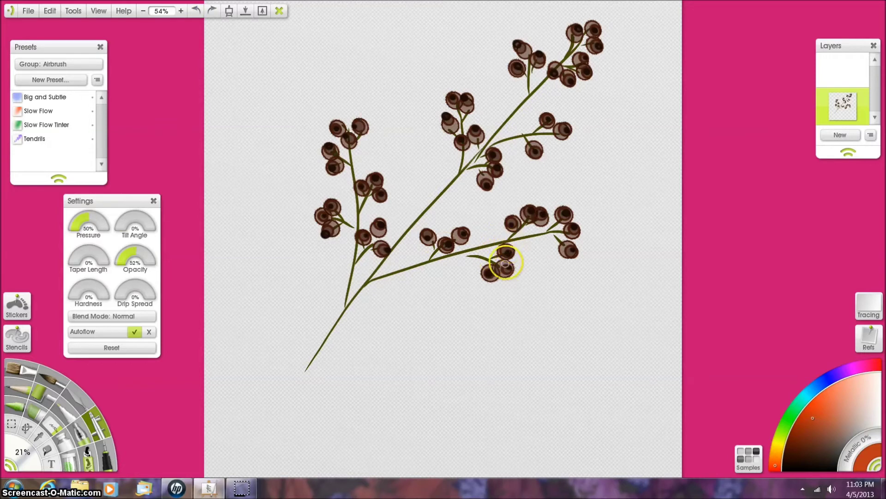
click(507, 263)
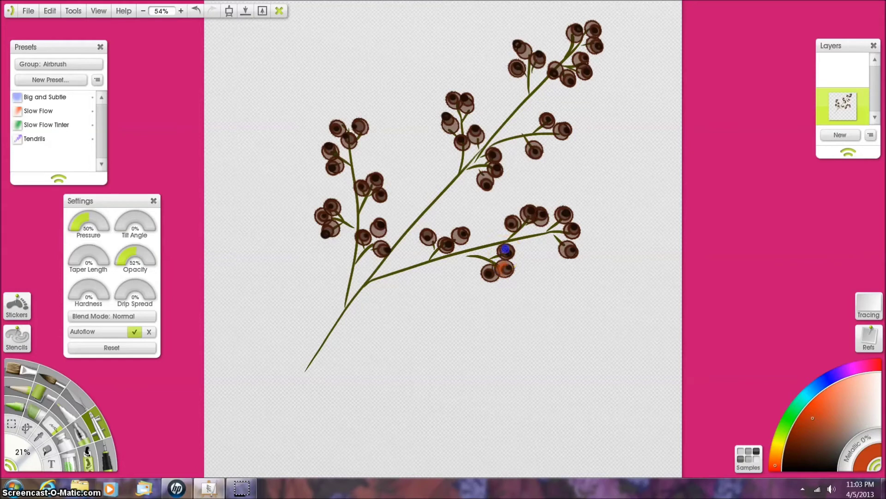
click(490, 268)
Step: Airbrush orange-red over the berries of the two clusters at the right branch's outer end
click(518, 223)
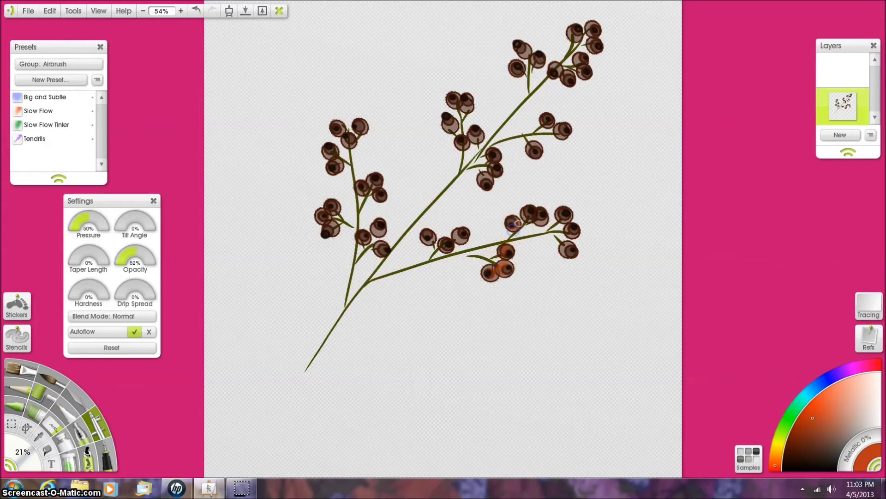
click(529, 220)
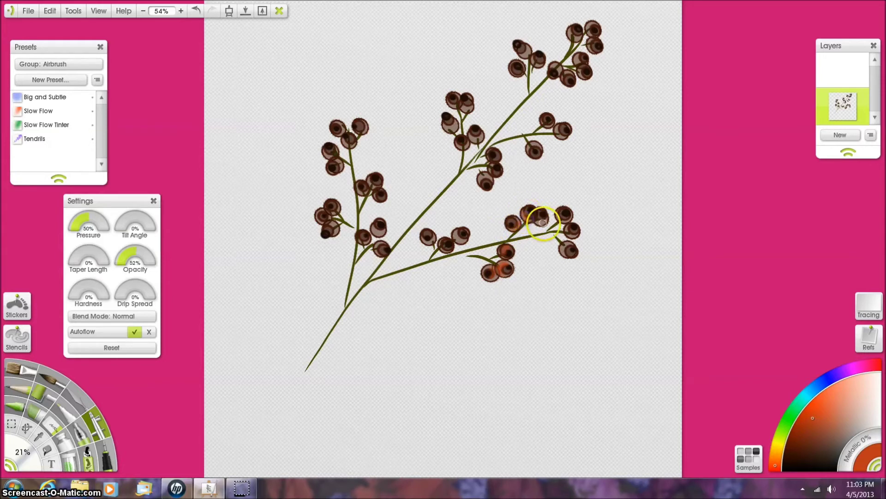
click(548, 222)
click(573, 233)
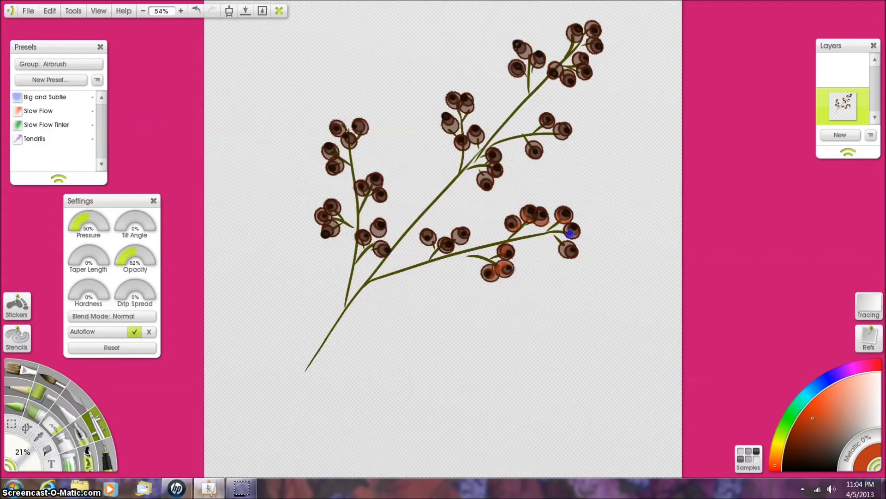
click(565, 248)
Step: Airbrush orange-red over the berries of the upper right side twig, the main stem's tip and the small upright twig beside it
click(533, 145)
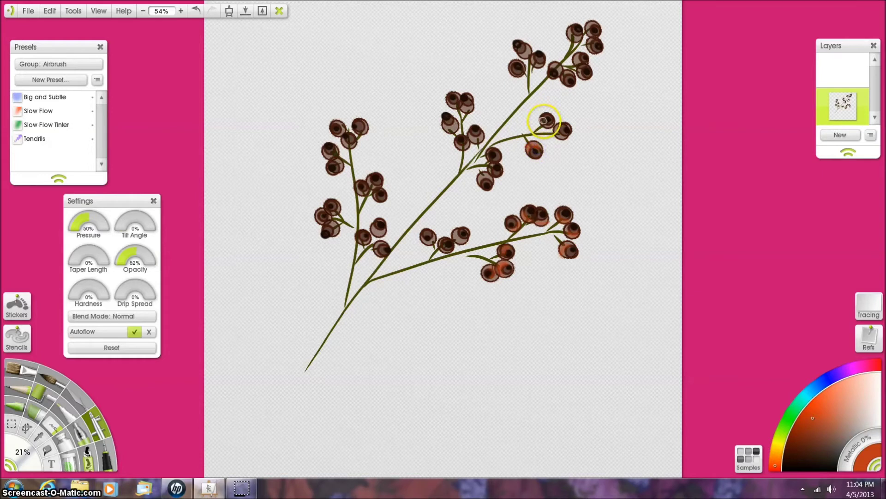
click(546, 124)
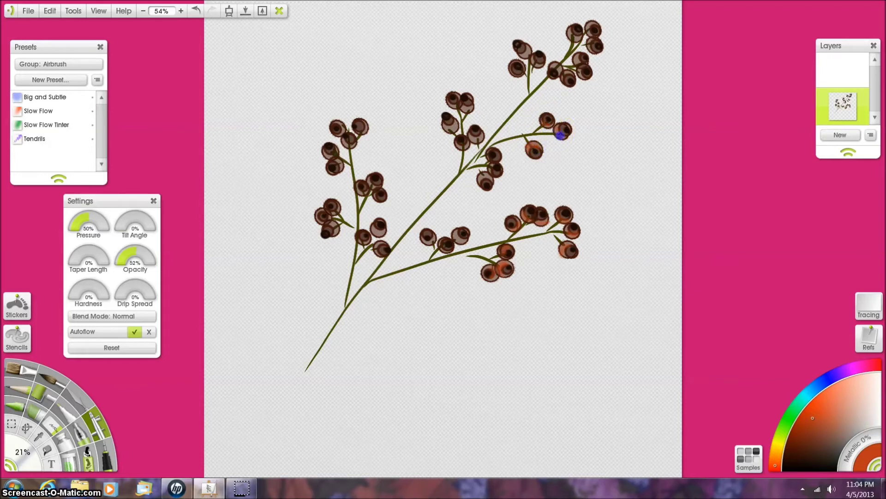
click(557, 68)
click(564, 75)
click(575, 33)
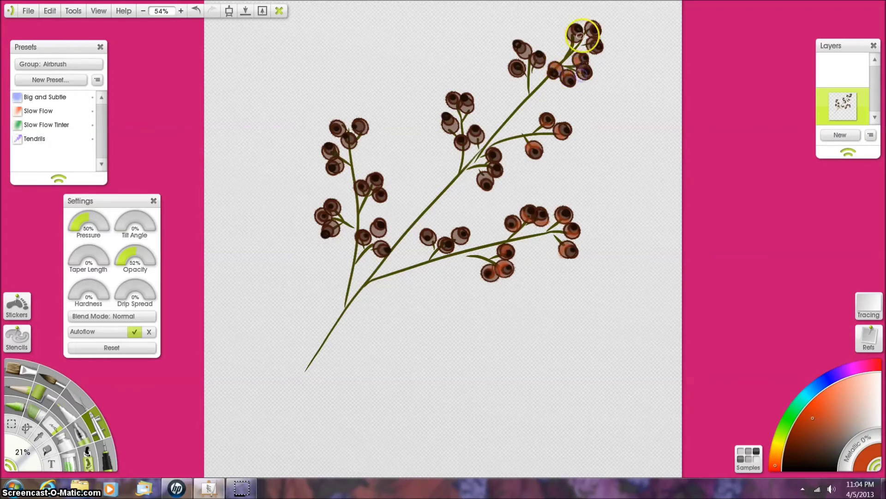
click(593, 26)
click(525, 54)
click(535, 61)
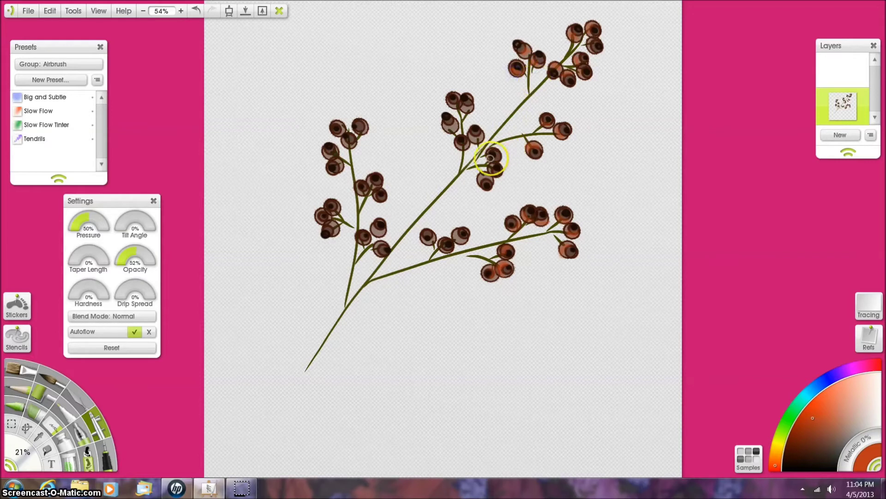
Step: Airbrush orange-red over the berries of the clusters on both sides of the main stem's middle
click(495, 171)
click(466, 146)
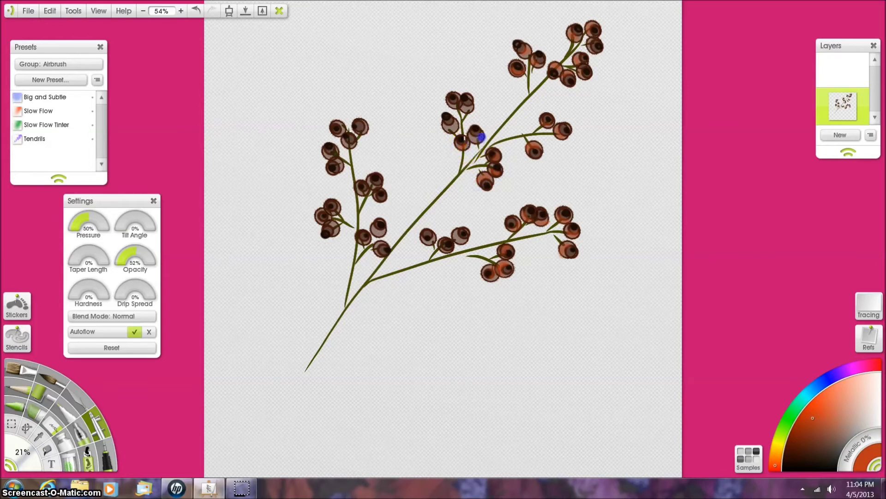
click(466, 110)
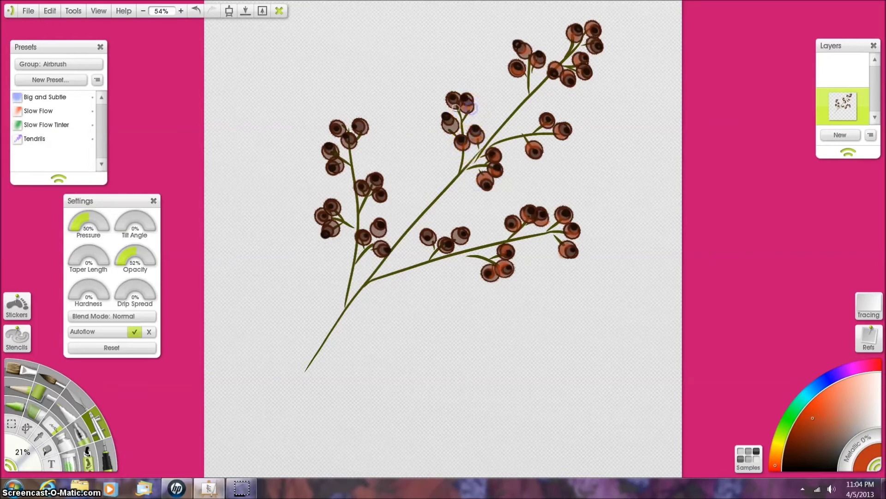
click(457, 106)
drag(457, 106, 455, 131)
Step: Airbrush orange-red over the left branch's berries and touch up a berry at the main stem's tip
mouse_move(367, 194)
mouse_down()
mouse_move(386, 219)
mouse_move(374, 232)
mouse_move(386, 253)
mouse_move(326, 221)
mouse_up()
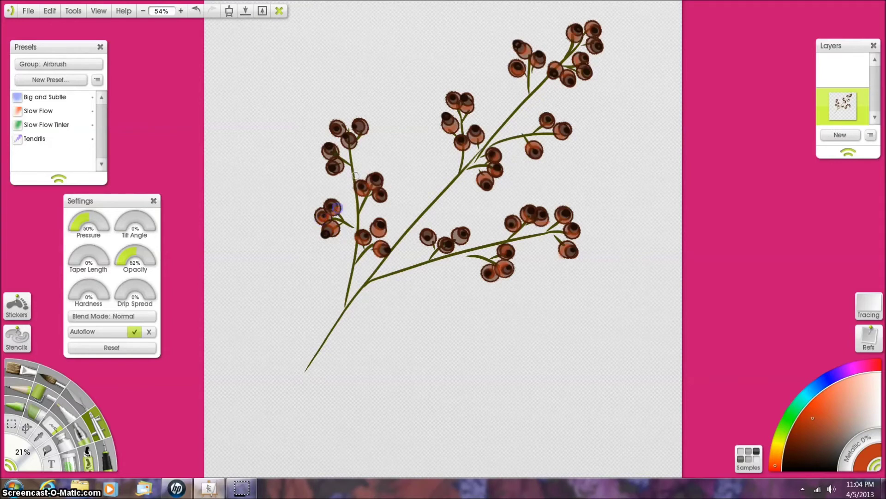
click(338, 169)
mouse_move(338, 169)
mouse_down()
mouse_move(338, 124)
mouse_move(352, 144)
mouse_move(343, 144)
mouse_move(365, 136)
mouse_up()
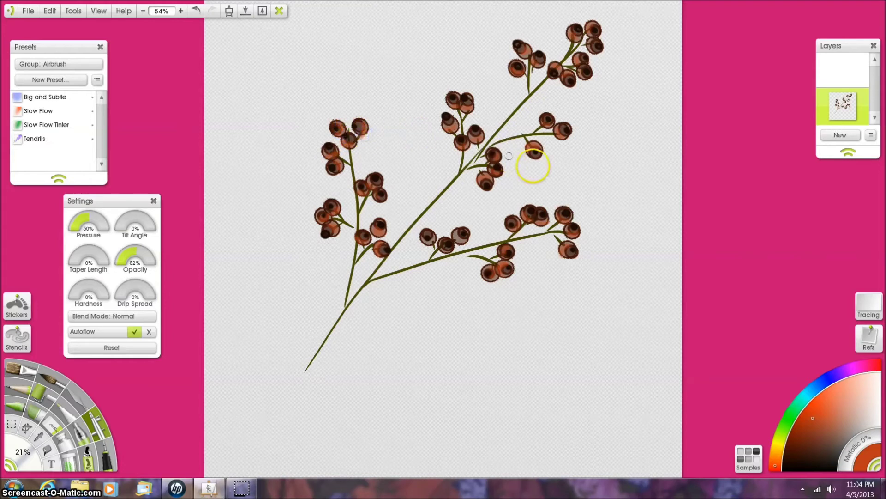
click(592, 41)
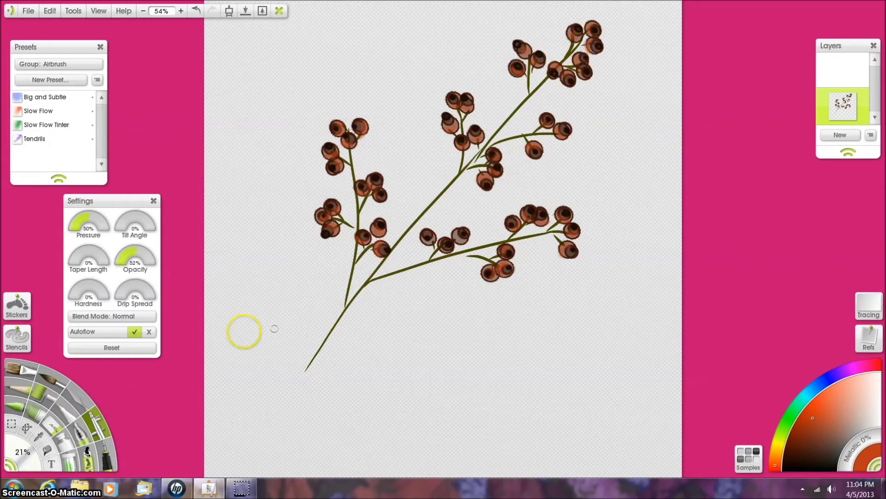
Step: Blend the colours within the berries of the main stem and right branch using the Wet palette knife
click(90, 402)
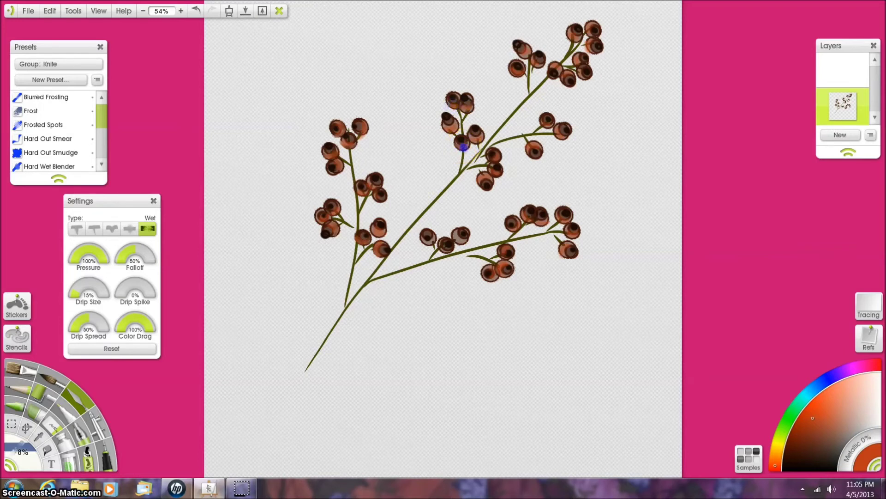
drag(463, 147, 470, 147)
drag(513, 69, 569, 73)
drag(580, 71, 583, 80)
mouse_move(588, 51)
mouse_down()
mouse_move(590, 43)
mouse_move(587, 50)
mouse_up()
mouse_move(576, 42)
mouse_down()
mouse_move(569, 28)
mouse_move(588, 28)
mouse_up()
mouse_move(535, 193)
mouse_down()
mouse_move(558, 220)
mouse_move(573, 236)
mouse_up()
mouse_move(517, 249)
mouse_down()
mouse_move(494, 247)
mouse_move(505, 249)
mouse_move(481, 280)
mouse_move(503, 266)
mouse_up()
drag(488, 192, 486, 177)
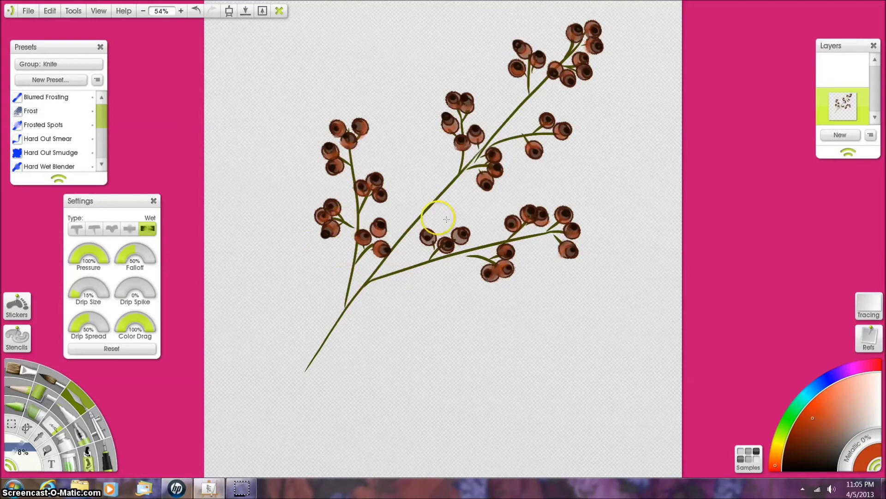
Step: Airbrush a darker reddish brown onto the outer berry of the right branch's innermost cluster
click(98, 416)
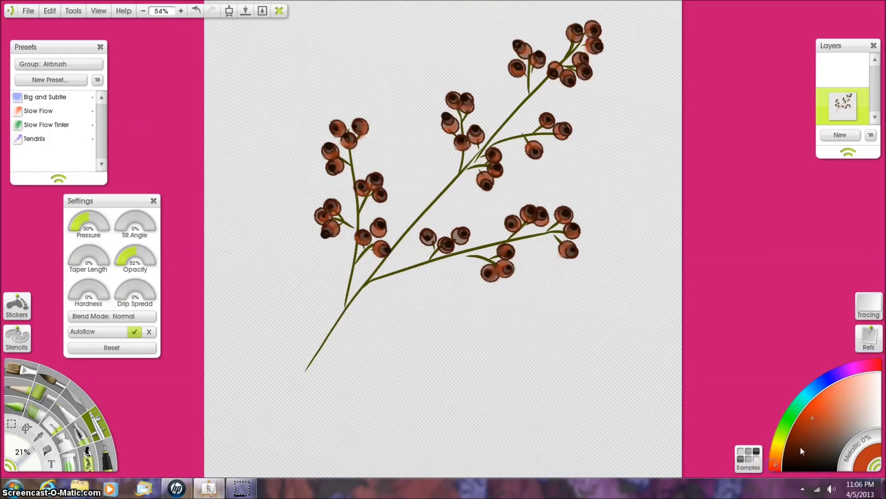
click(799, 432)
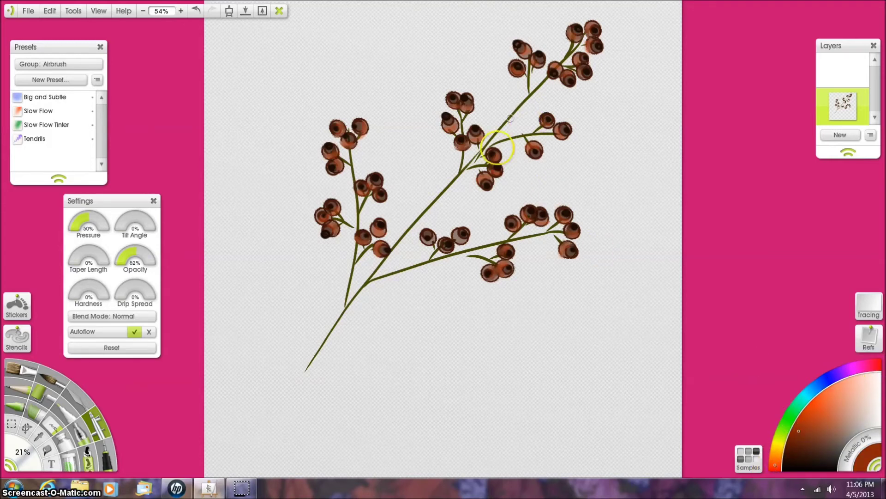
click(453, 236)
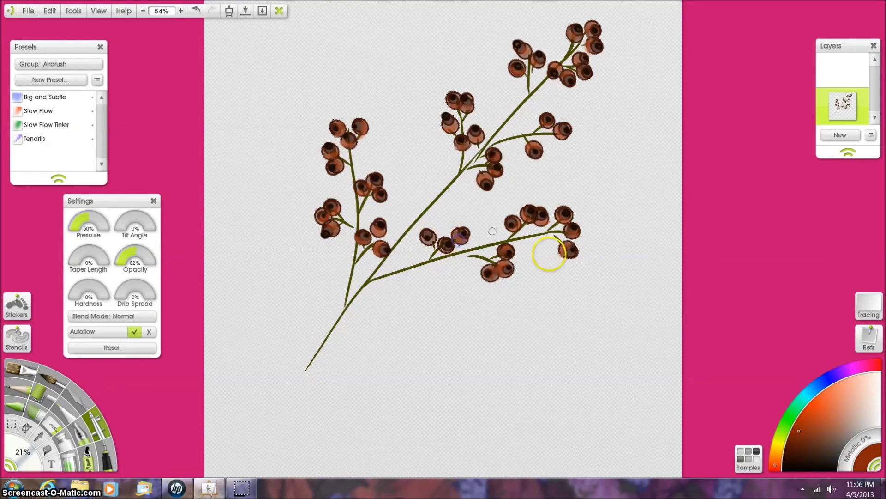
Step: Airbrush dark red over the right branch's innermost cluster and the left branch's lowest berries, raising the opacity to 68%
click(882, 373)
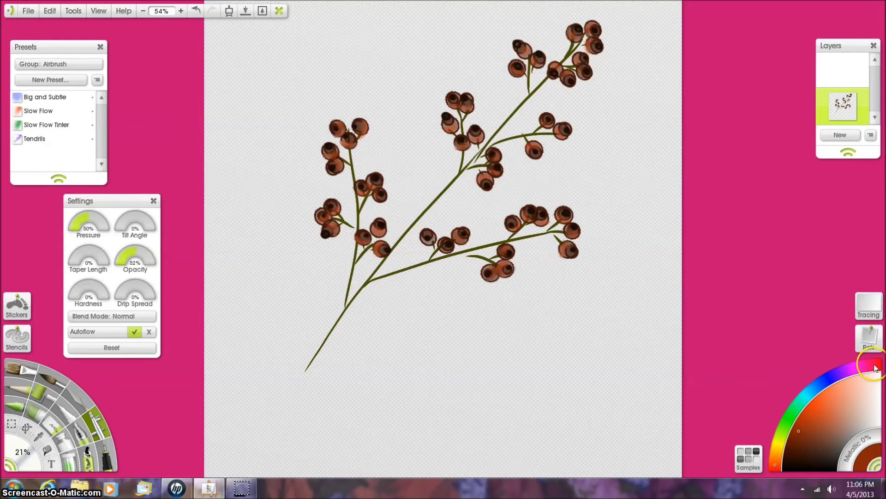
click(793, 440)
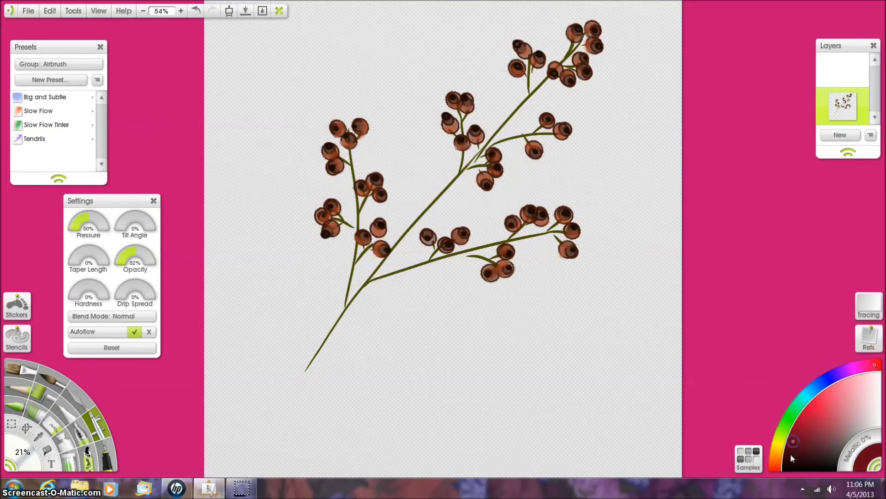
drag(431, 239, 458, 233)
drag(124, 255, 132, 253)
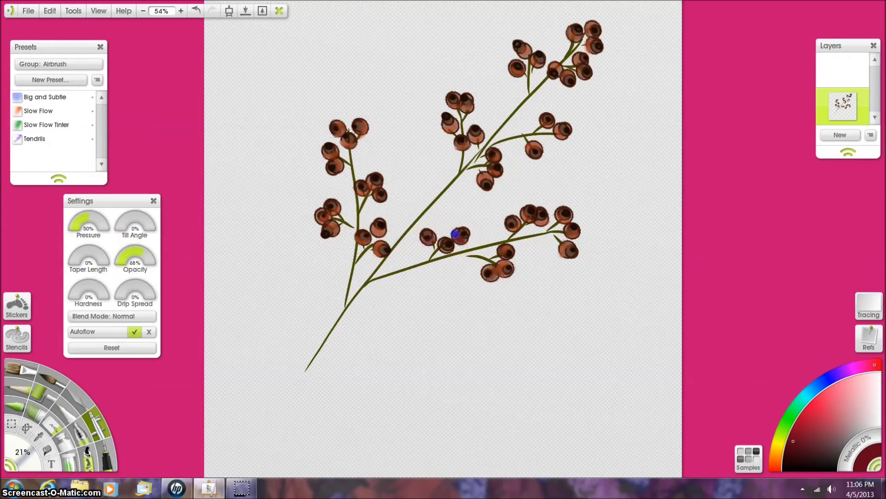
mouse_move(455, 234)
mouse_down()
mouse_move(463, 241)
mouse_move(444, 249)
mouse_move(433, 240)
mouse_up()
click(378, 248)
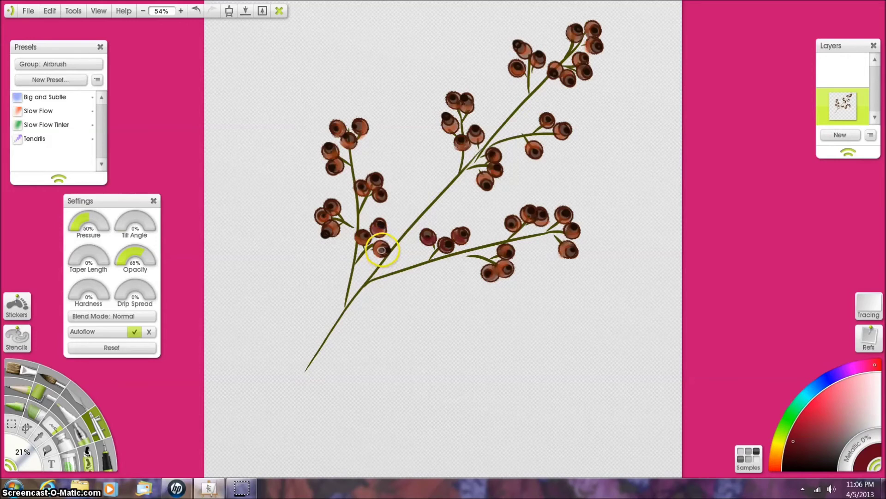
Step: Airbrush dark red over the berries hanging below the right branch and the cluster above it
click(500, 272)
drag(500, 272, 500, 266)
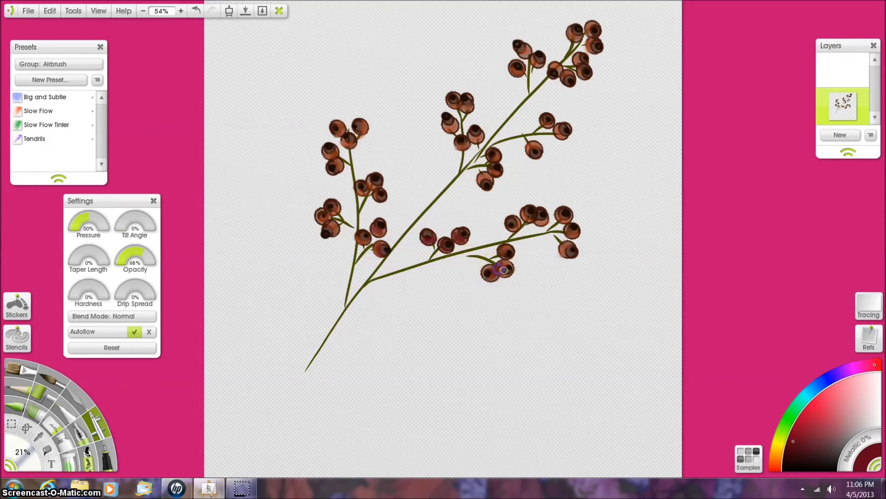
click(506, 251)
click(534, 210)
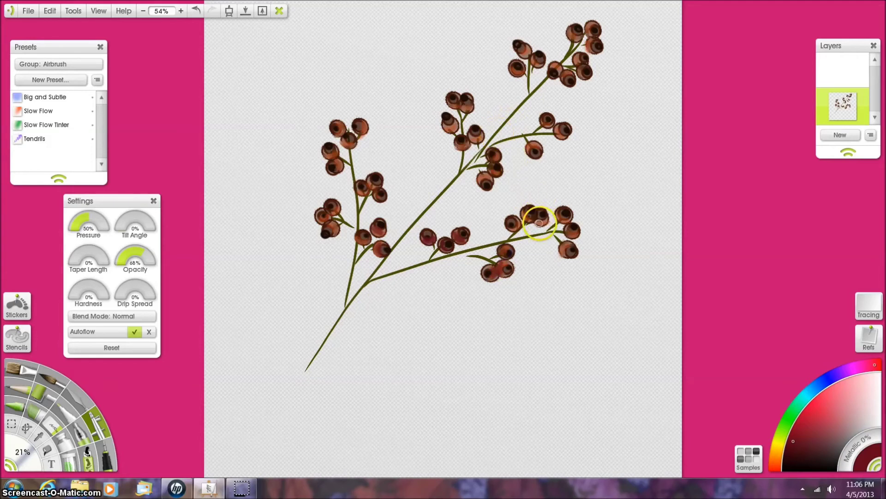
drag(540, 223, 532, 218)
Step: Airbrush dark red over the berries along the middle and upper tip of the main stem
drag(489, 176, 484, 179)
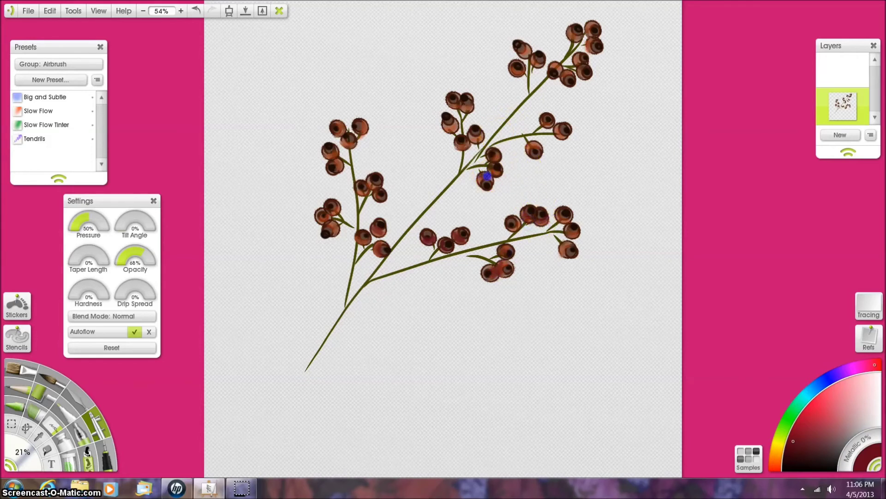
drag(478, 138, 462, 145)
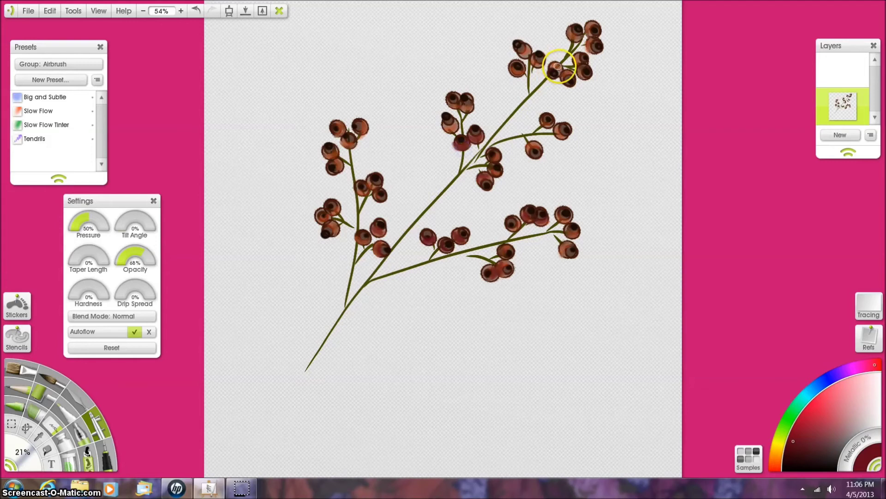
drag(557, 66, 559, 68)
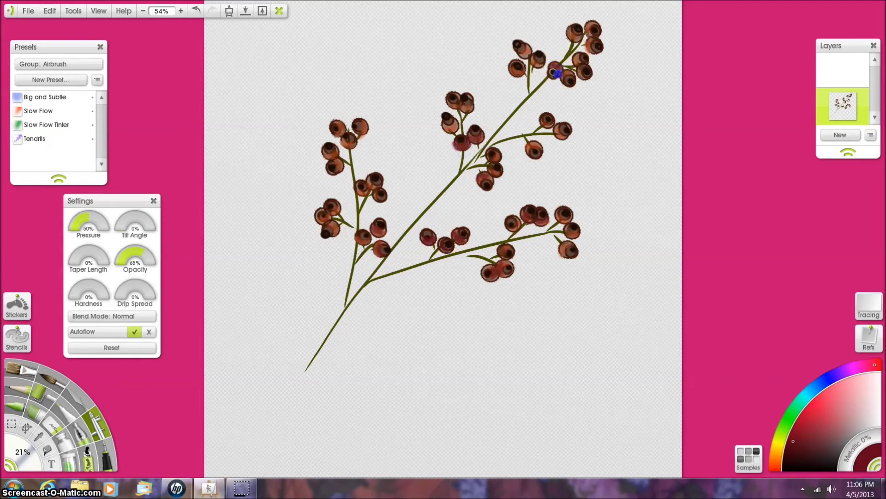
click(536, 63)
drag(528, 52, 527, 47)
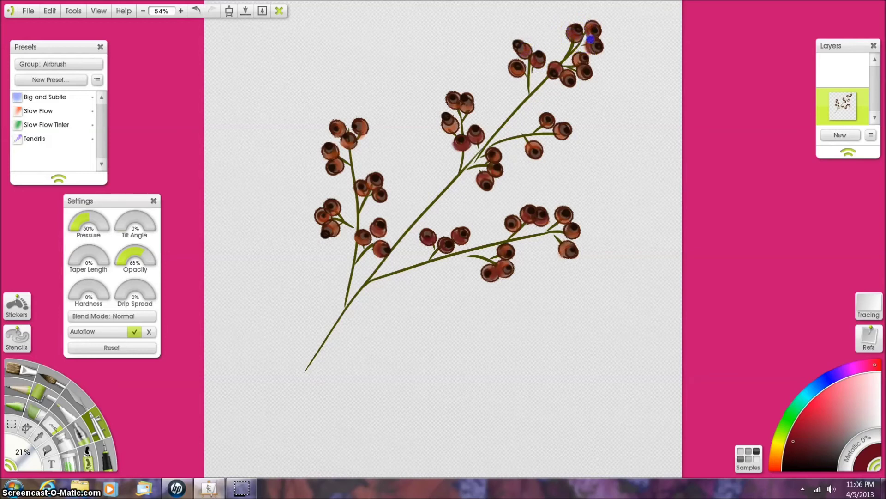
click(578, 59)
Step: Airbrush dark red over the right branch's outermost cluster and the middle and upper clusters of the left branch
click(563, 217)
click(571, 226)
click(568, 248)
click(333, 205)
click(334, 225)
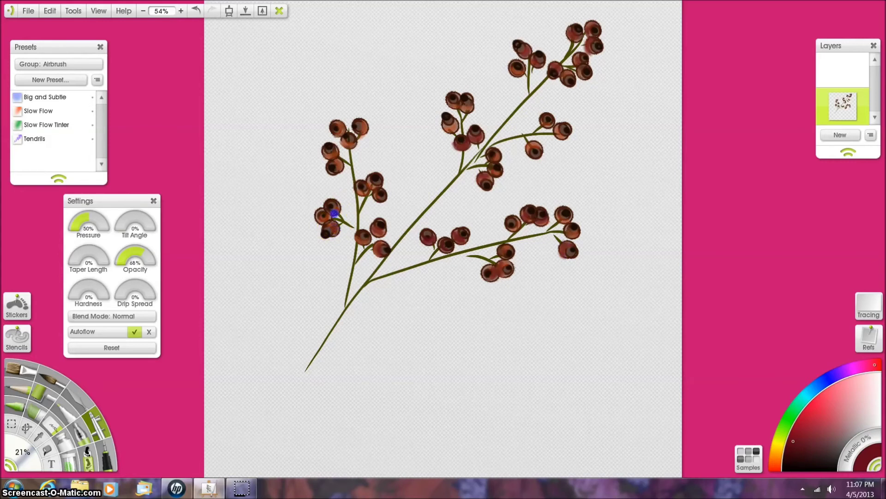
click(341, 164)
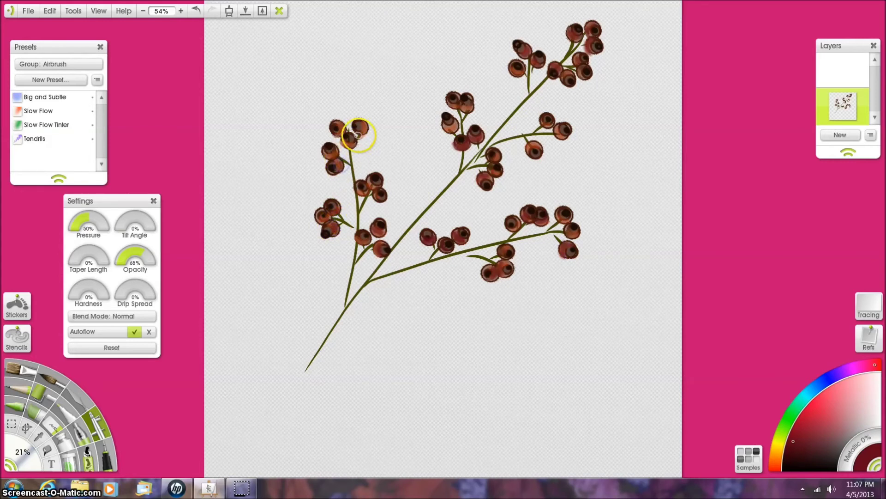
click(350, 144)
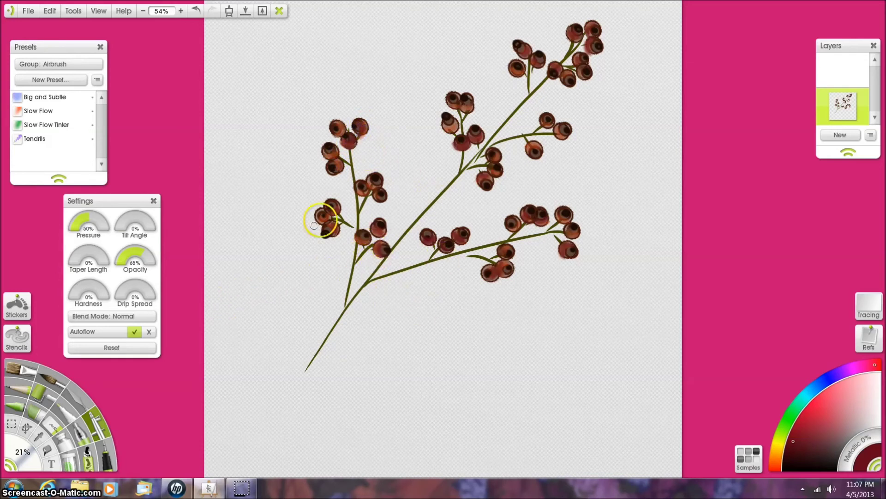
drag(370, 180, 379, 194)
Step: Blend the new dark red shading within the left branch's berries using the Wet palette knife
click(81, 396)
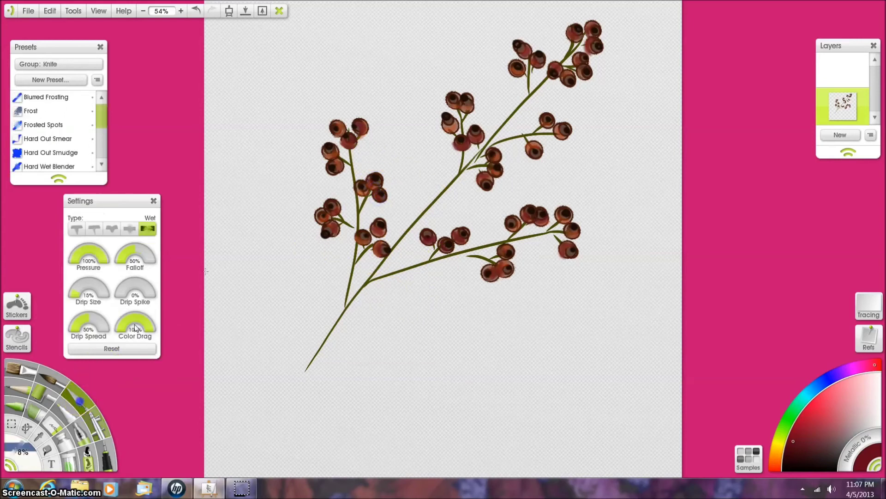
drag(355, 225, 384, 257)
drag(326, 225, 337, 228)
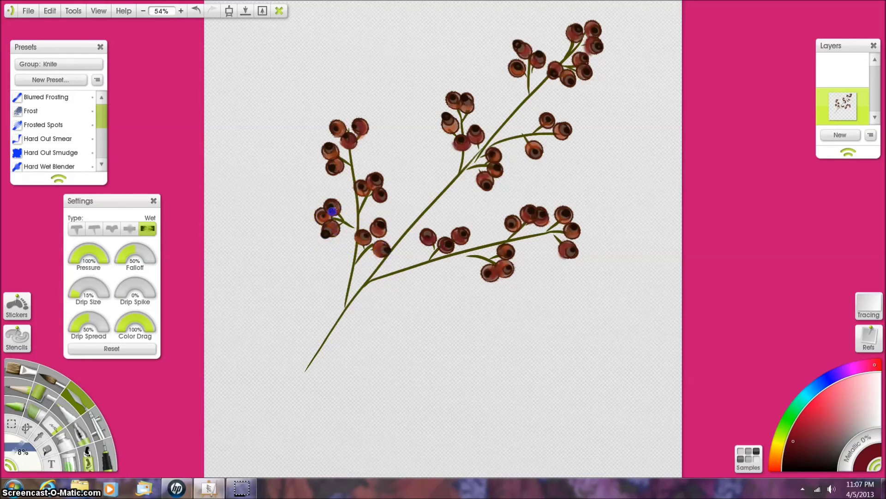
drag(374, 184, 384, 198)
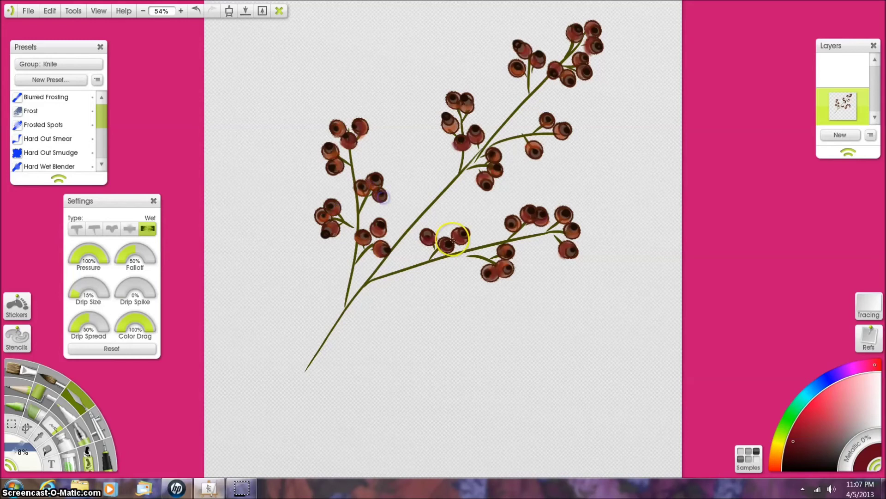
Step: Blend the dark red shading on the right branch and main stem berries, plus the left branch's outer cluster, with the Wet palette knife
mouse_move(426, 241)
mouse_down()
mouse_move(452, 251)
mouse_move(444, 243)
mouse_move(465, 241)
mouse_move(459, 231)
mouse_move(507, 267)
mouse_up()
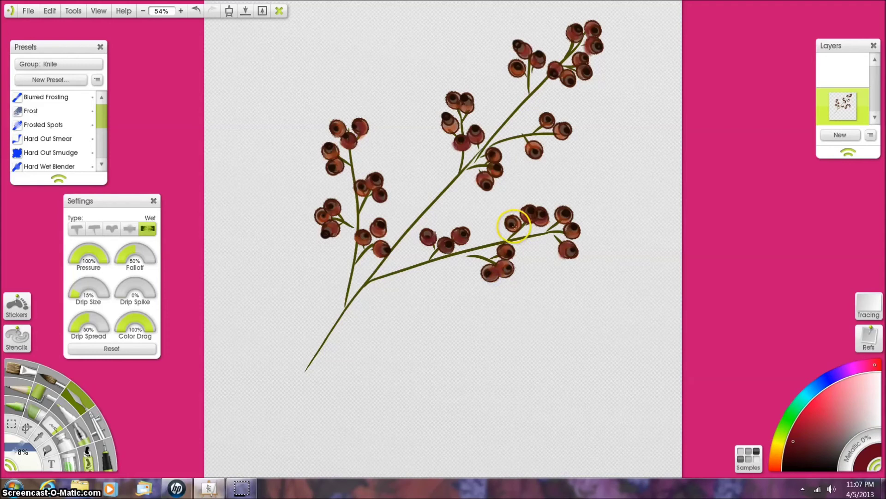
drag(514, 226, 529, 218)
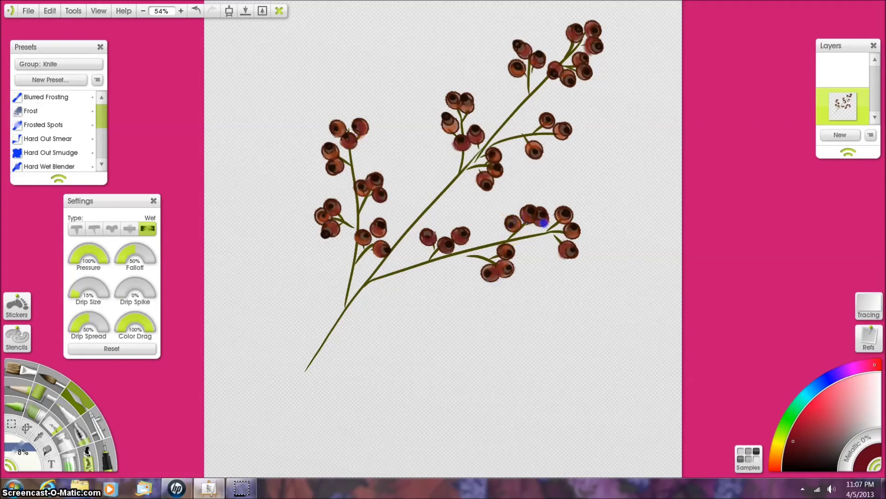
mouse_move(543, 223)
mouse_down()
mouse_move(566, 223)
mouse_move(558, 219)
mouse_move(566, 250)
mouse_up()
mouse_move(573, 69)
mouse_down()
mouse_move(578, 55)
mouse_move(569, 80)
mouse_move(534, 59)
mouse_move(536, 65)
mouse_up()
mouse_move(452, 101)
mouse_down()
mouse_move(467, 106)
mouse_move(455, 108)
mouse_up()
drag(326, 211, 332, 227)
click(399, 195)
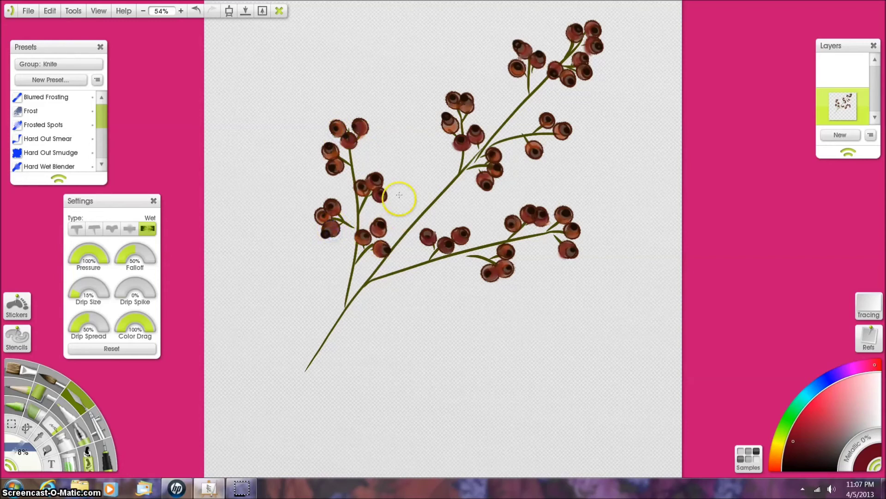
Step: Erase the stray red overspray around the berries of the main stem and left branch with the Eraser at 13% size
click(46, 448)
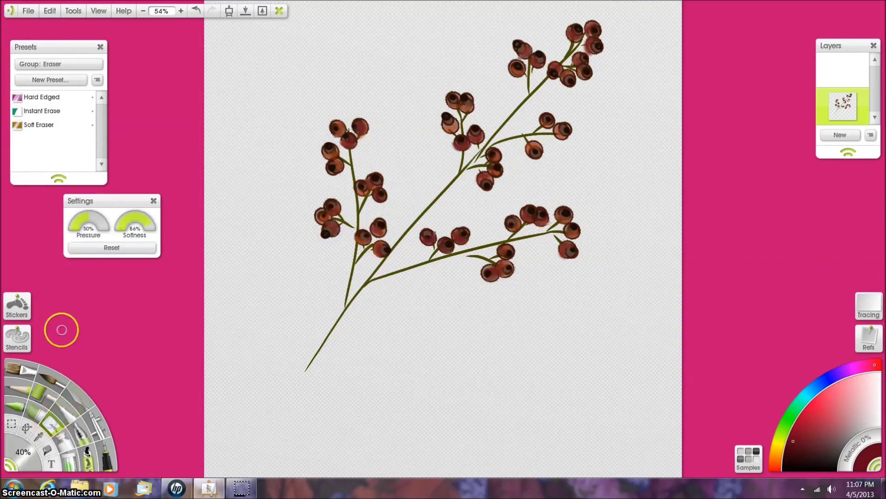
drag(37, 464, 34, 464)
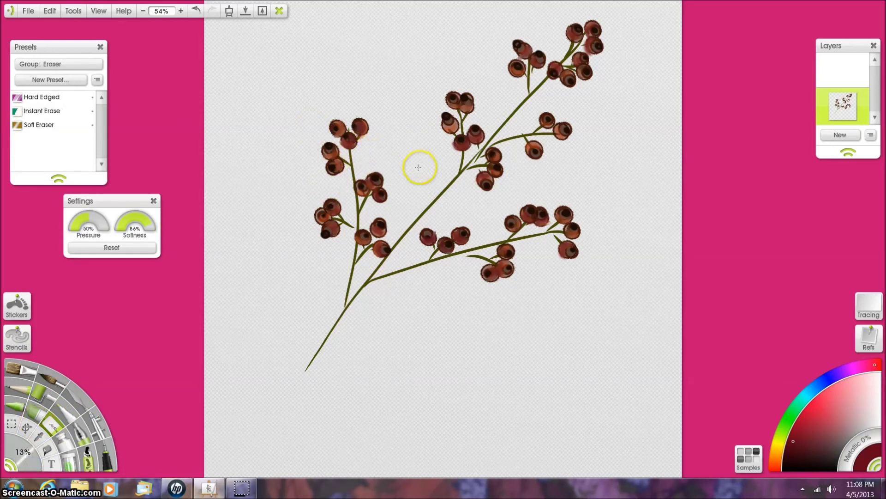
drag(451, 143, 452, 142)
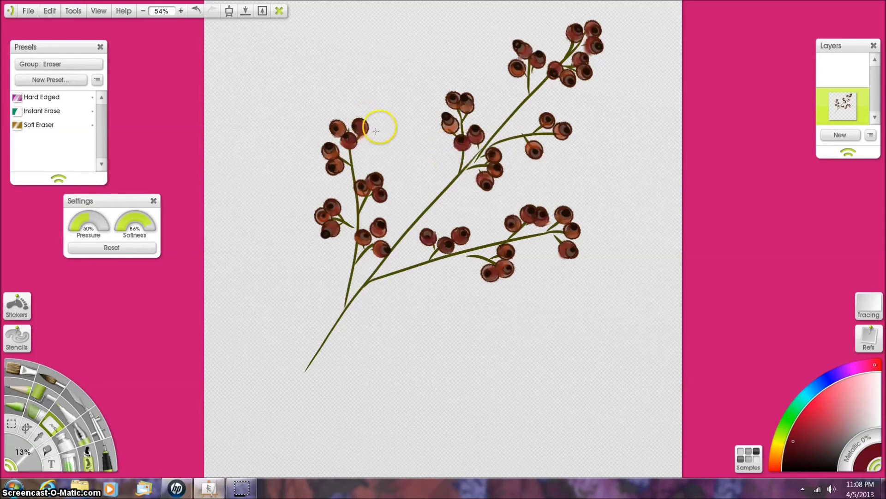
drag(364, 135, 363, 136)
click(359, 136)
drag(359, 142, 360, 140)
drag(516, 57, 519, 57)
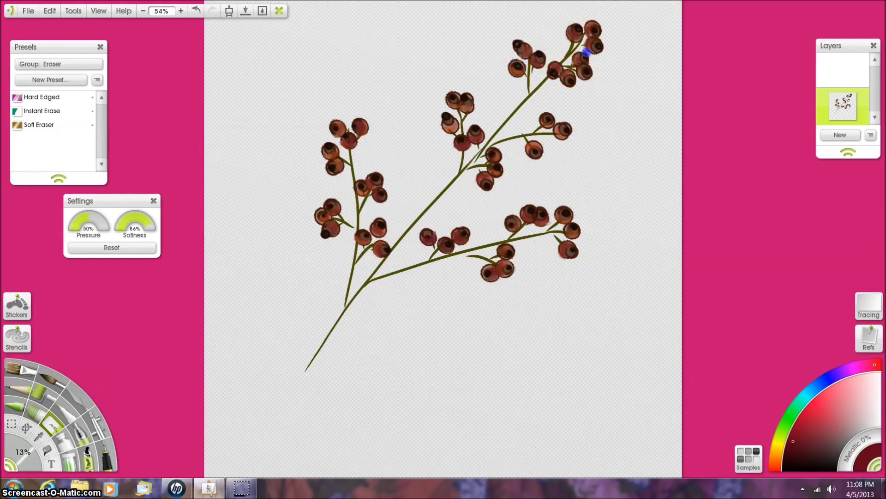
drag(585, 52, 590, 55)
drag(586, 52, 588, 53)
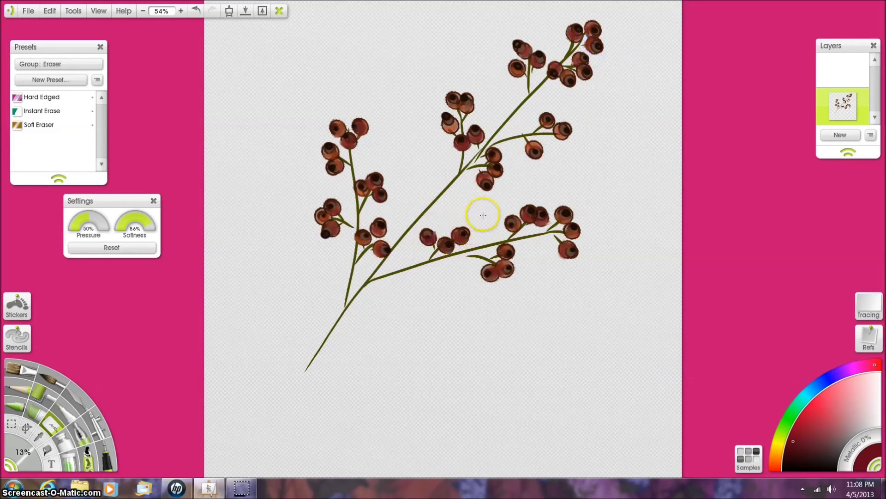
Step: Airbrush bright orange highlights at 17% size onto the left branch's lowest berries and the right branch's clusters
click(775, 458)
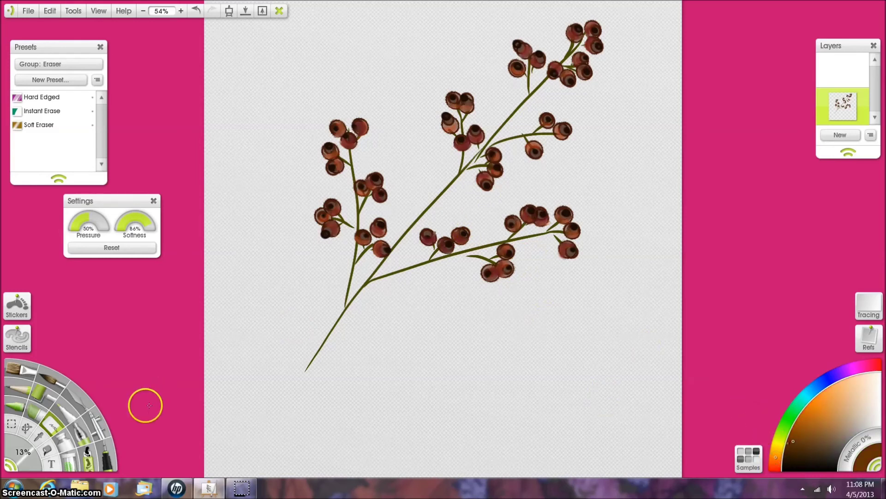
click(97, 423)
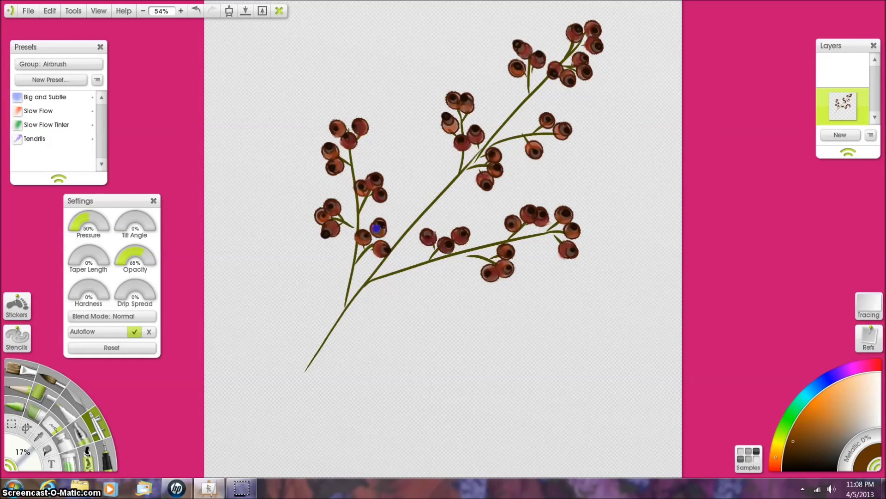
click(822, 403)
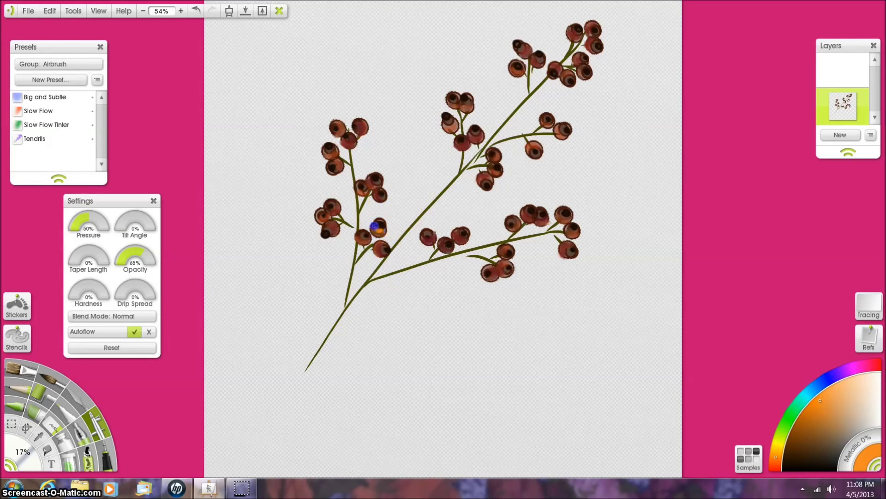
drag(375, 226, 379, 230)
mouse_move(439, 235)
mouse_down()
mouse_move(428, 240)
mouse_move(447, 243)
mouse_move(457, 234)
mouse_up()
drag(514, 230, 512, 226)
drag(509, 259, 507, 250)
click(490, 268)
mouse_move(528, 236)
mouse_down()
mouse_move(537, 220)
mouse_move(569, 224)
mouse_move(561, 214)
mouse_up()
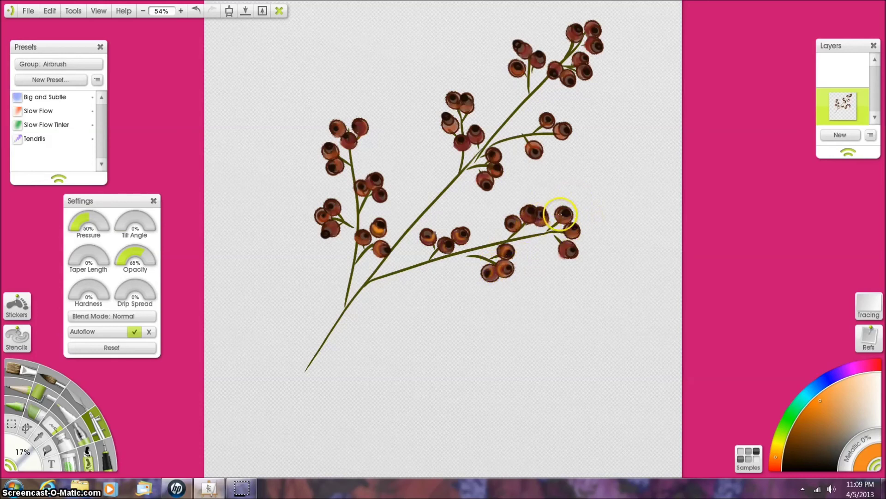
Step: Airbrush orange highlights onto the main stem's berries in the lower, upper-left and tip clusters
mouse_move(498, 144)
mouse_down()
mouse_move(492, 163)
mouse_move(524, 158)
mouse_move(500, 182)
mouse_move(493, 170)
mouse_move(488, 179)
mouse_up()
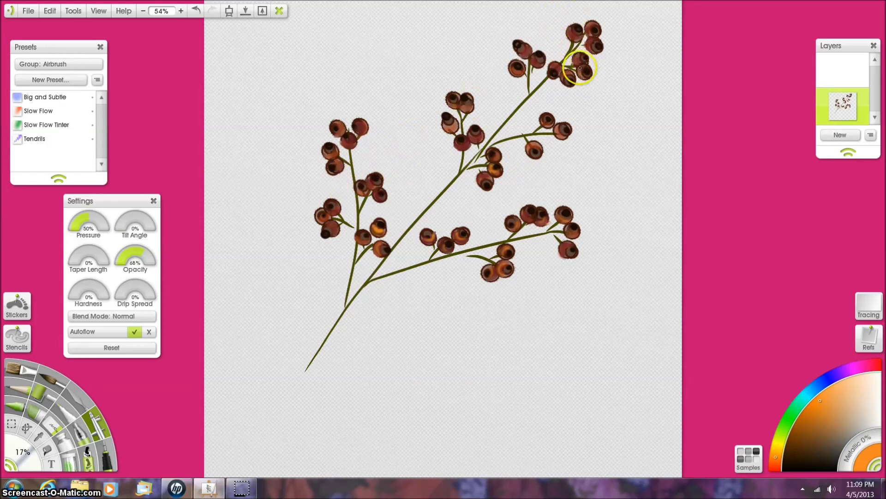
mouse_move(584, 70)
mouse_down()
mouse_move(569, 44)
mouse_move(555, 67)
mouse_up()
mouse_move(455, 90)
mouse_down()
mouse_move(438, 97)
mouse_move(466, 105)
mouse_up()
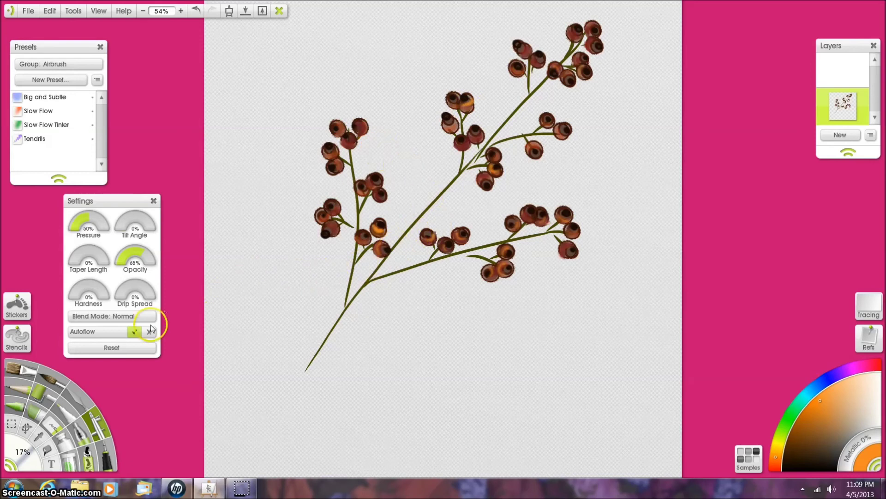
Step: Erase the overspray around the lowest berry of the right branch's outermost cluster with the Eraser at 13% size
click(50, 426)
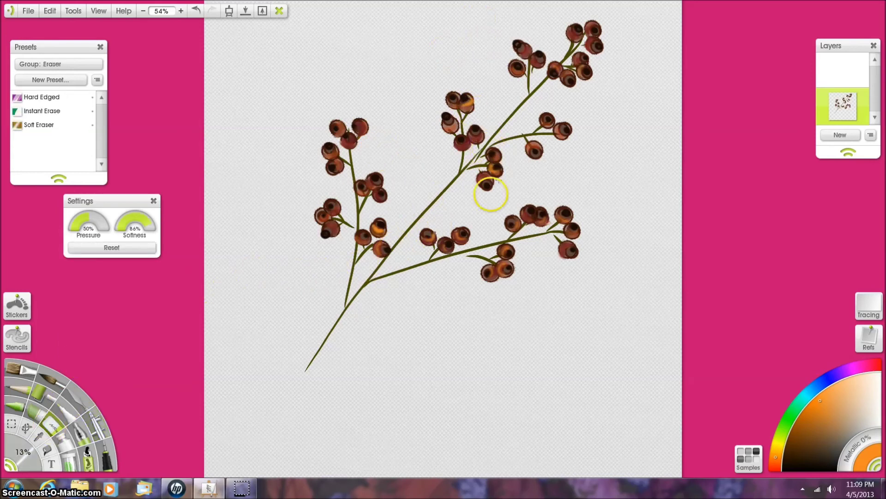
drag(563, 267, 563, 264)
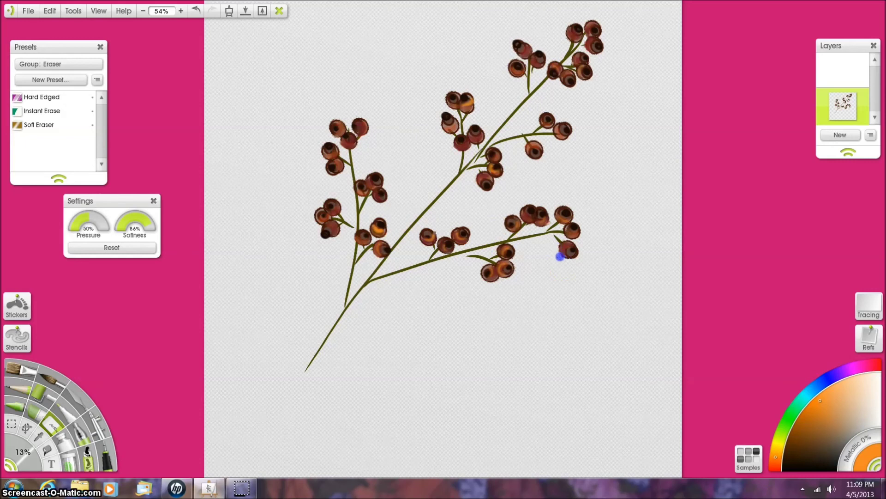
drag(560, 257, 569, 260)
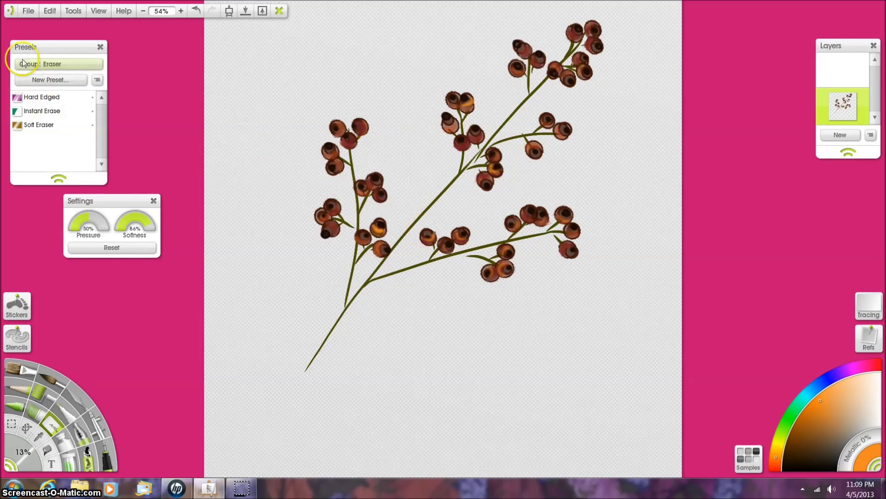
Step: Save the painting as an ArtRage Painting named "berries" in the ArtRage Paintings folder
click(27, 12)
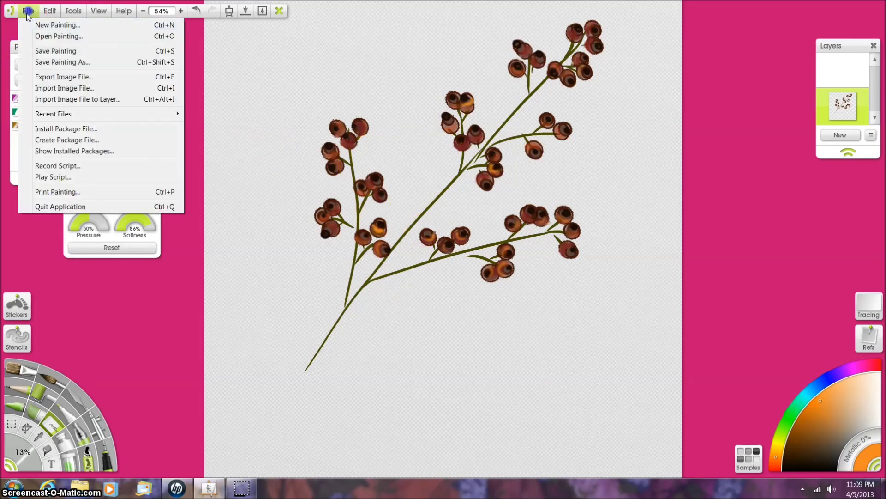
click(46, 51)
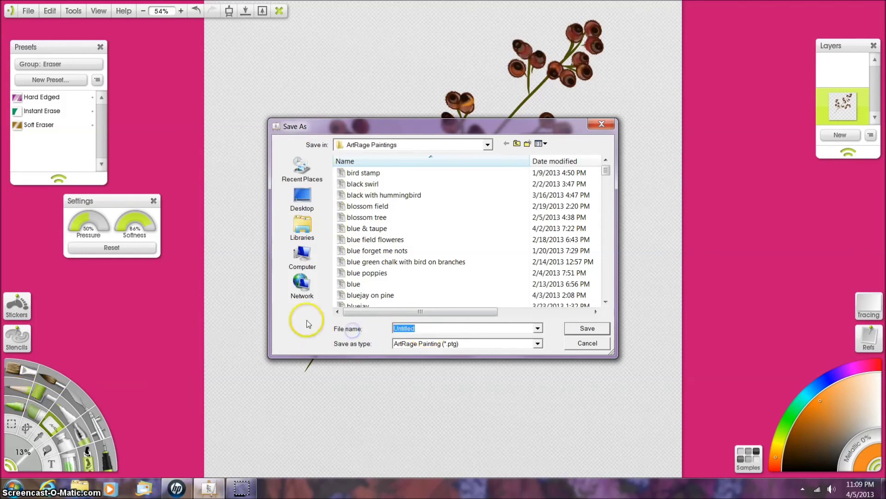
text(berries)
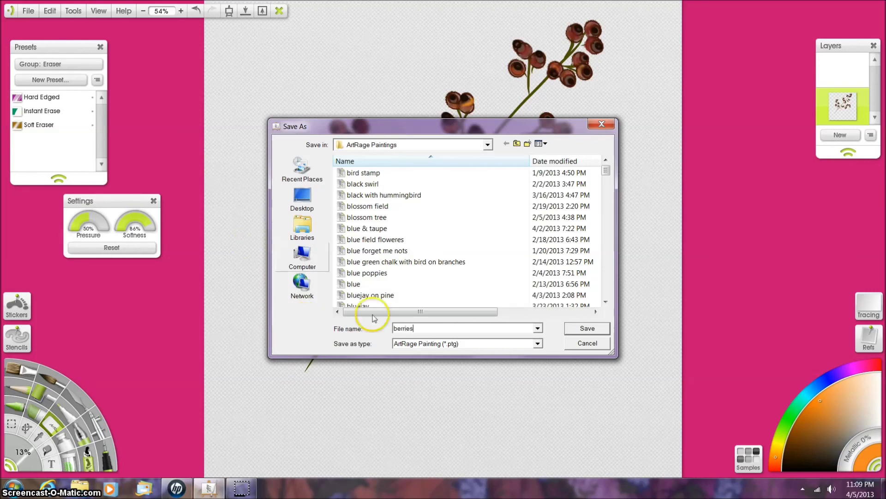
click(582, 328)
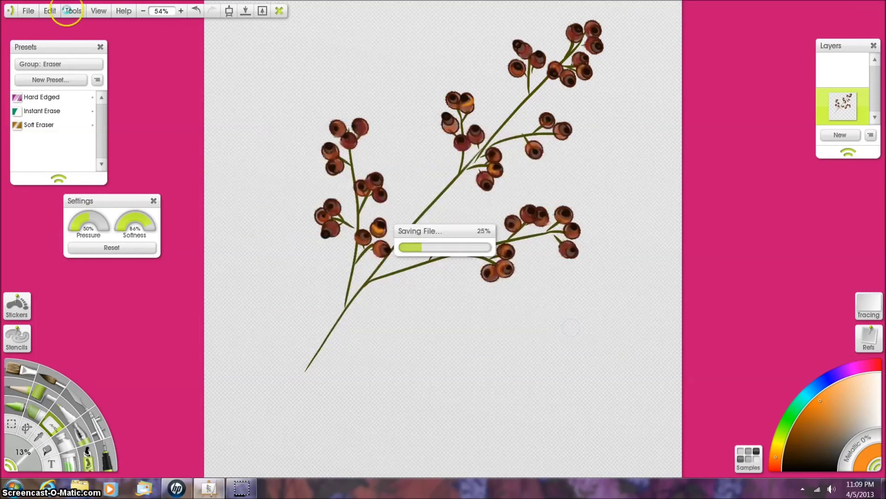
Step: Export the painting as a PNG image named "berries" into the new pngs folder
click(29, 11)
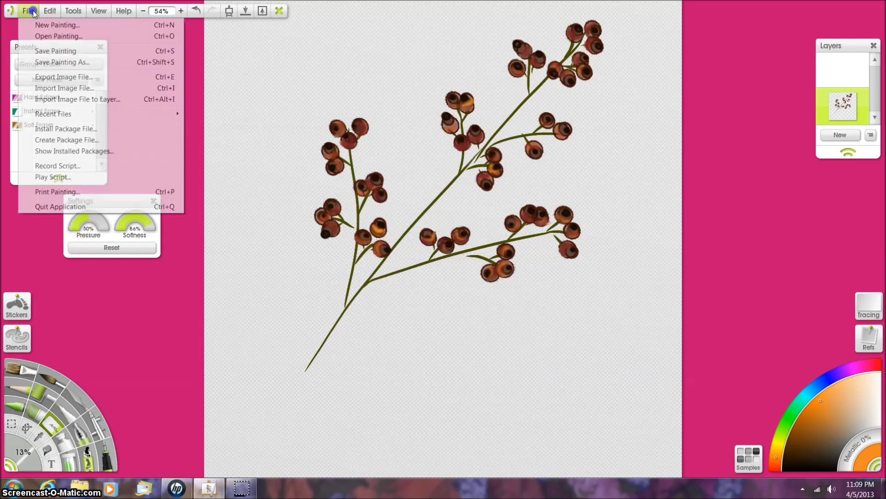
click(35, 76)
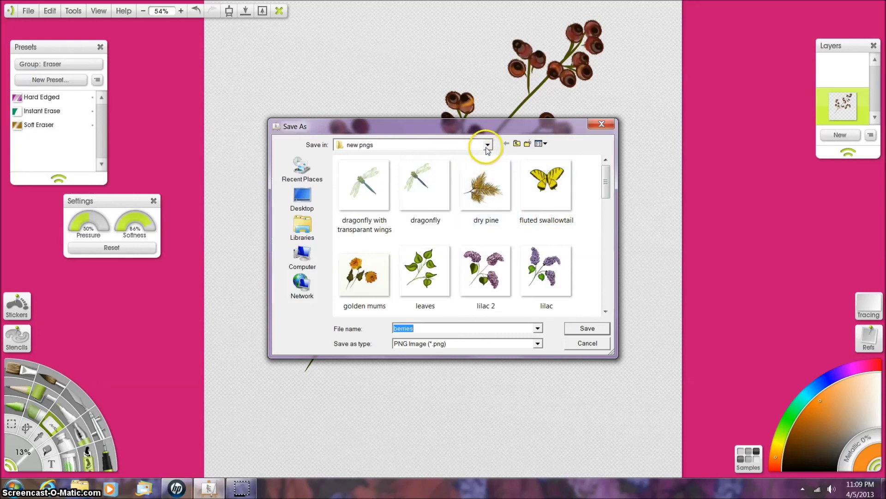
click(571, 329)
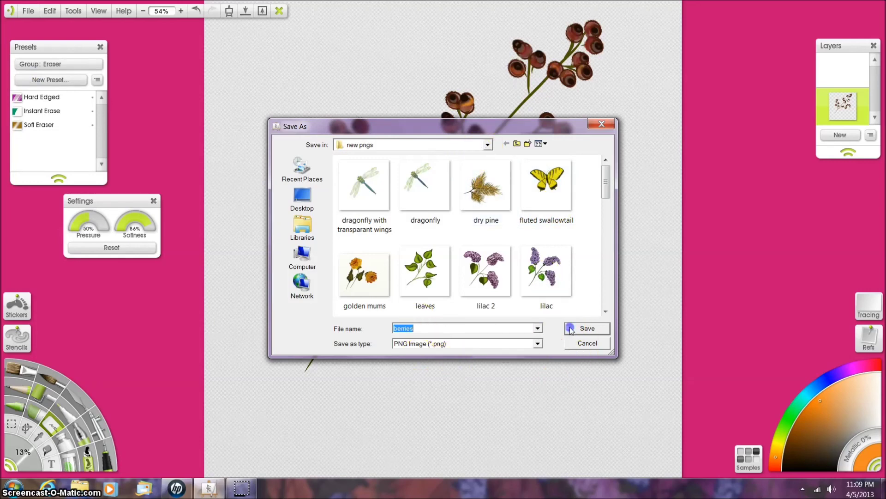
Step: Start a new sticker sheet in the floral group and load the berries PNG as its upper layer color image
click(16, 309)
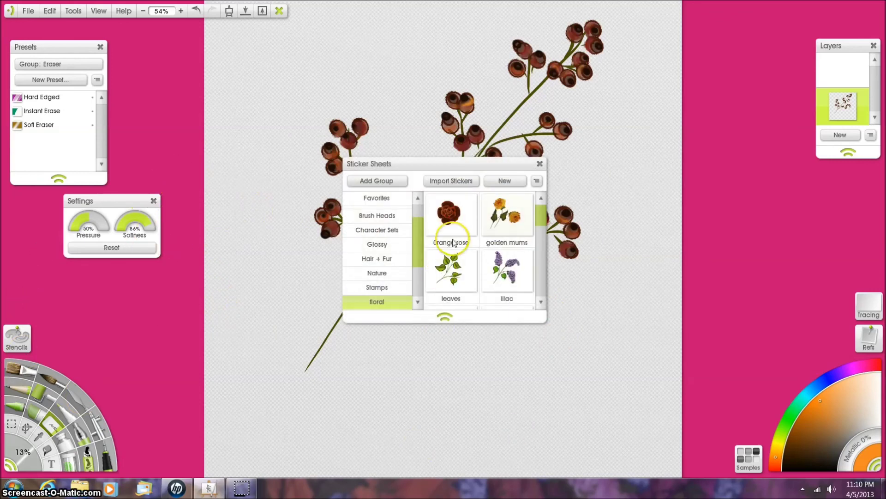
click(505, 179)
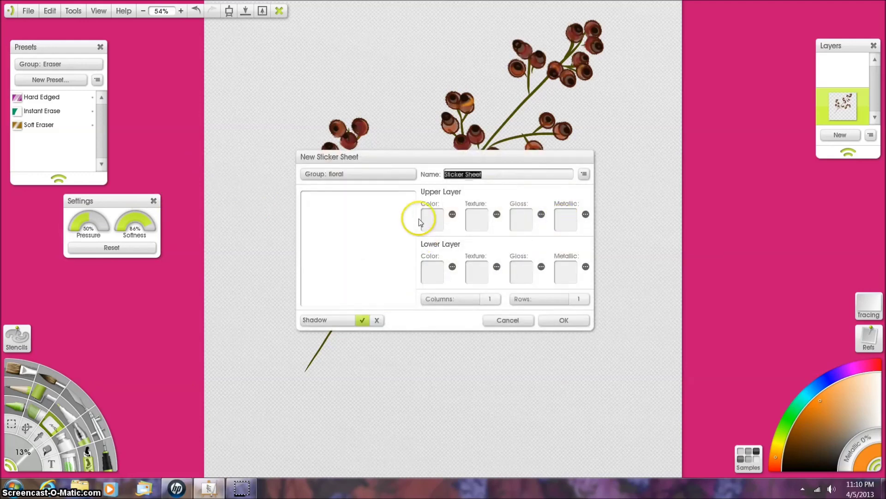
click(432, 221)
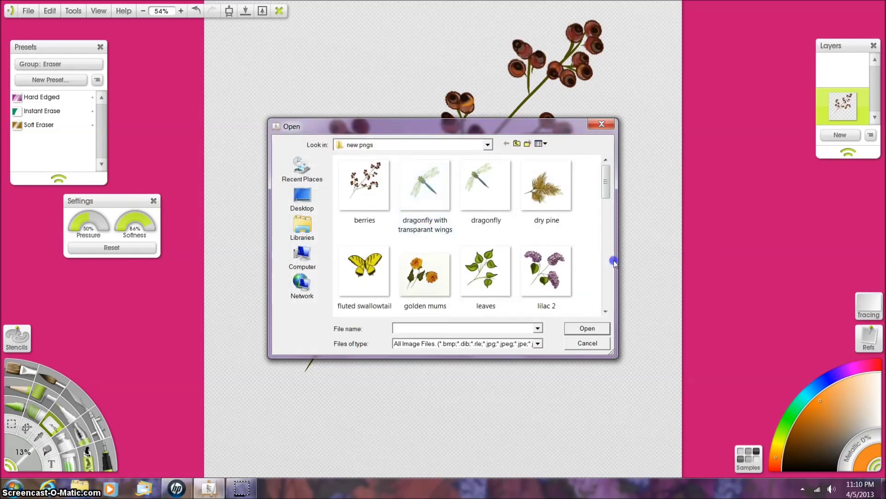
click(349, 199)
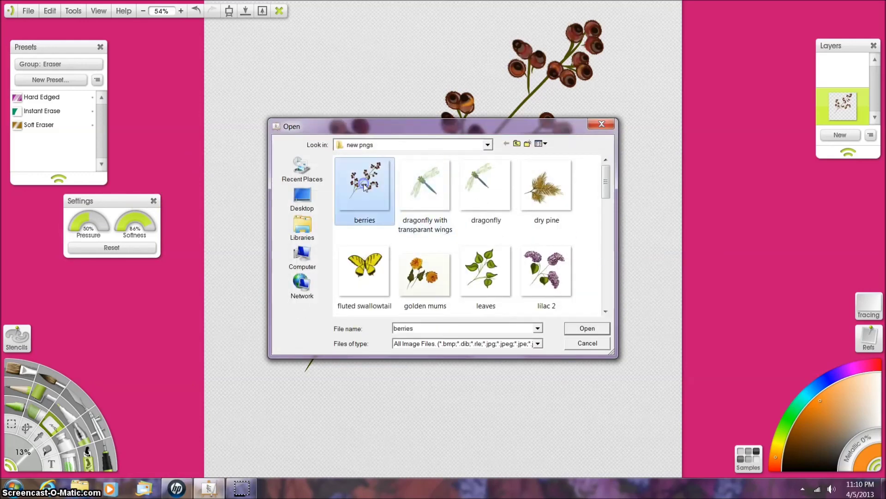
click(603, 327)
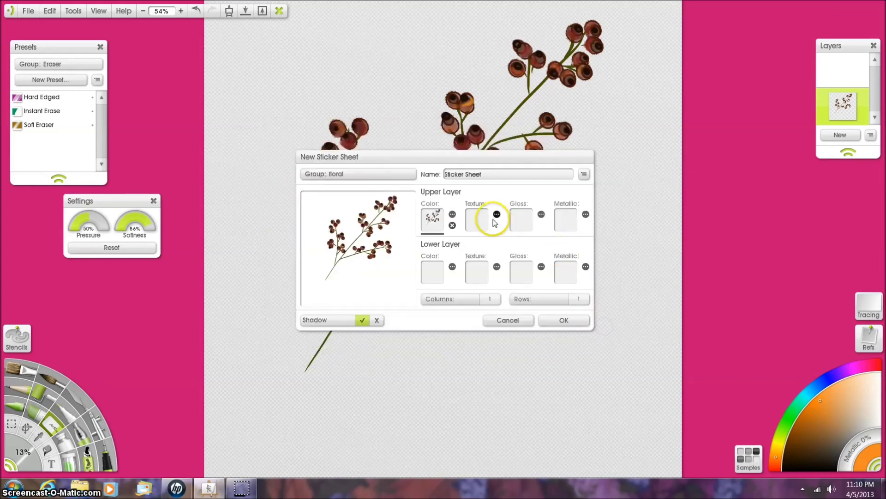
Step: Name the new sticker sheet "berries" and create it
click(505, 175)
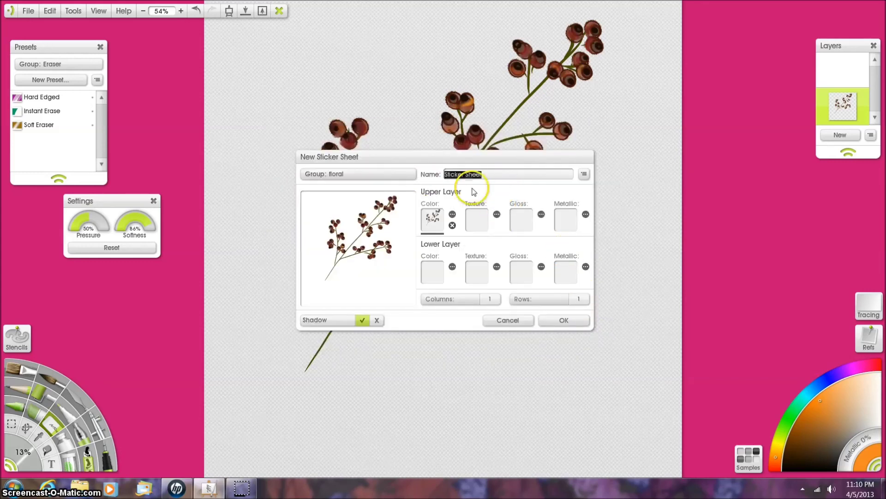
text(berries)
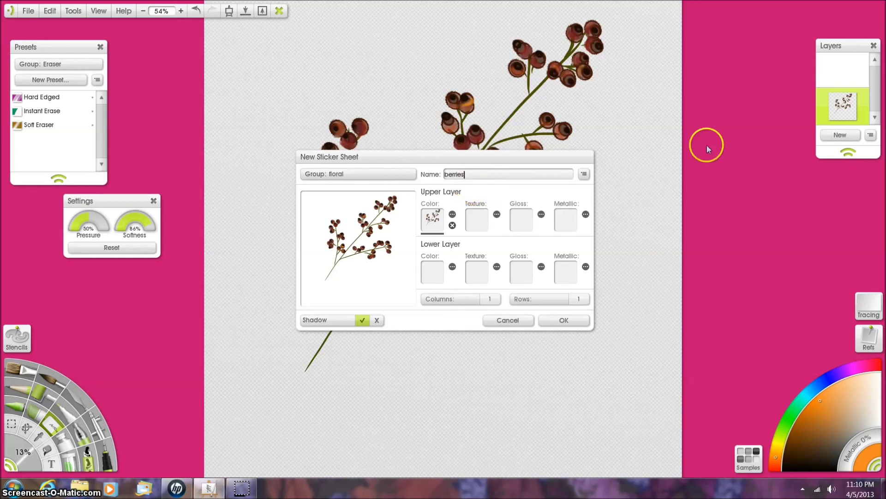
click(573, 323)
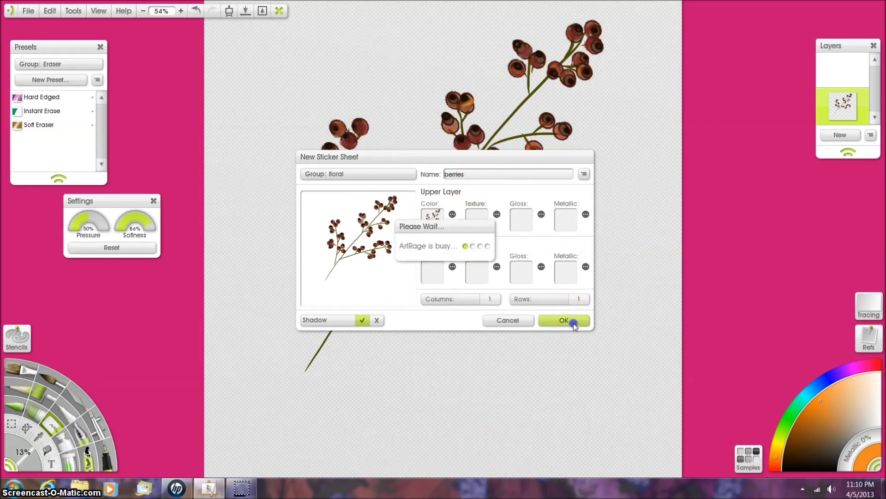